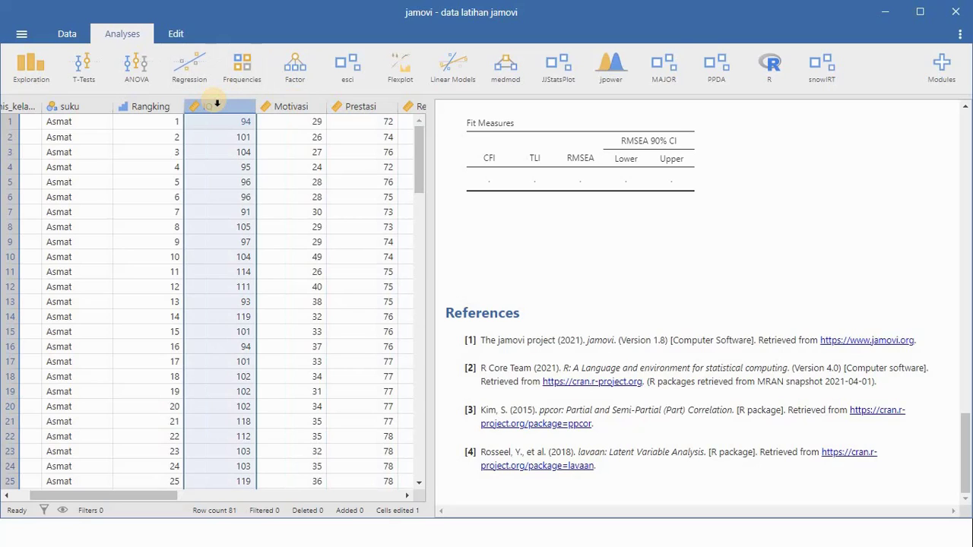
# - Set up a linear regression with Prestasi as the dependent variable and IQ as the covariate
pyautogui.moveTo(217, 105)
pyautogui.mouseDown()
pyautogui.moveTo(322, 111)
pyautogui.moveTo(232, 109)
pyautogui.mouseUp()
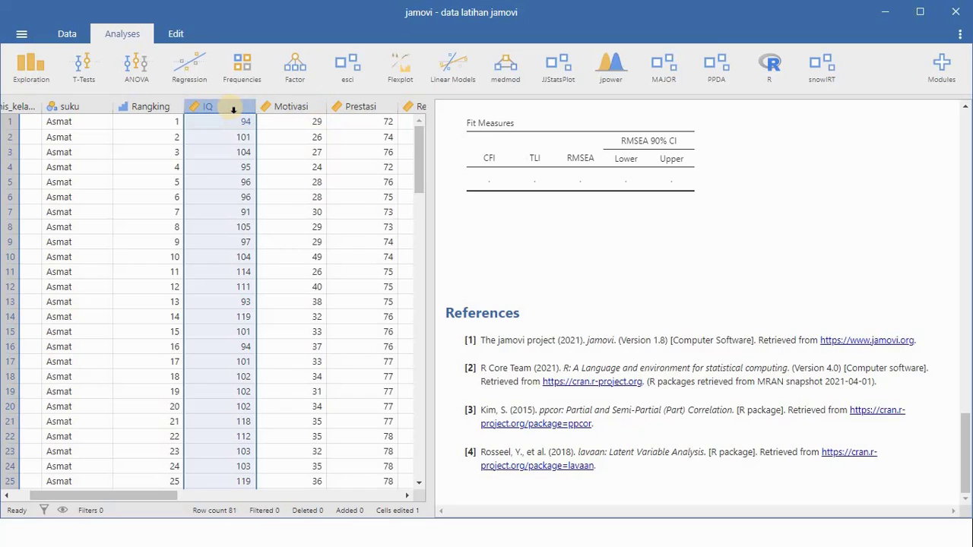
pyautogui.click(194, 74)
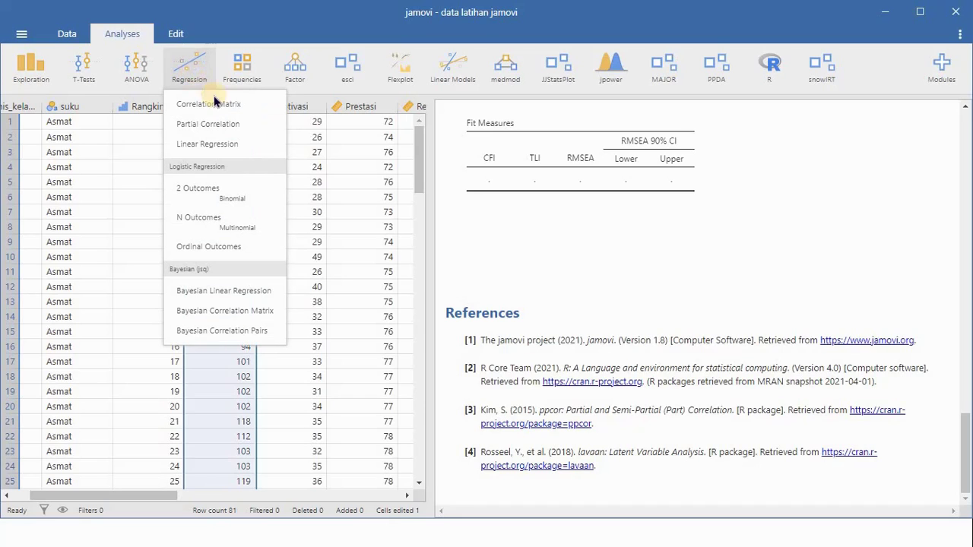
pyautogui.click(254, 151)
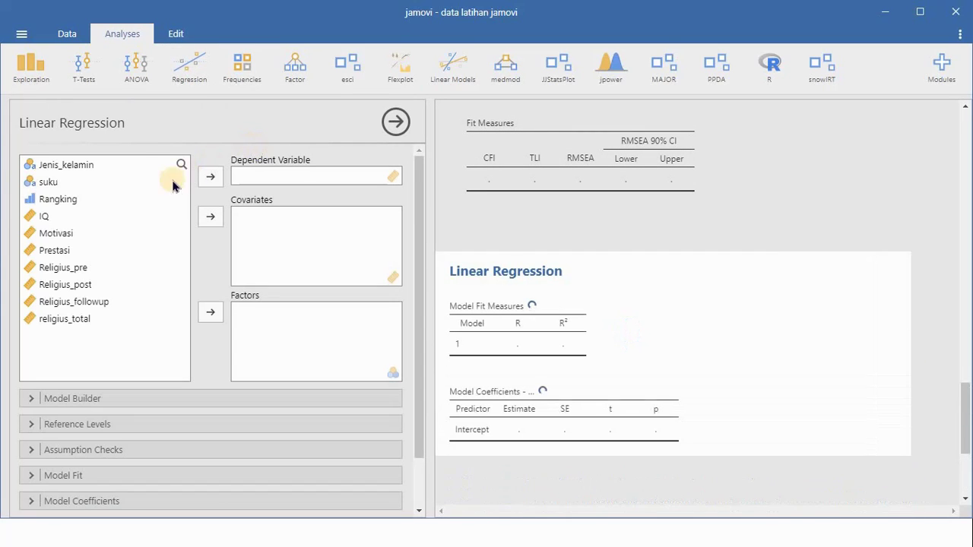
pyautogui.click(49, 251)
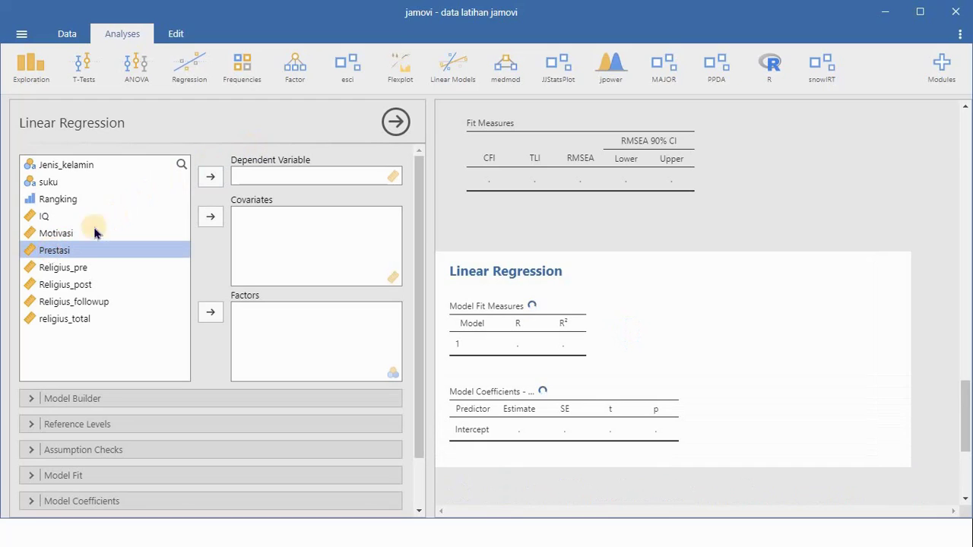
pyautogui.click(211, 178)
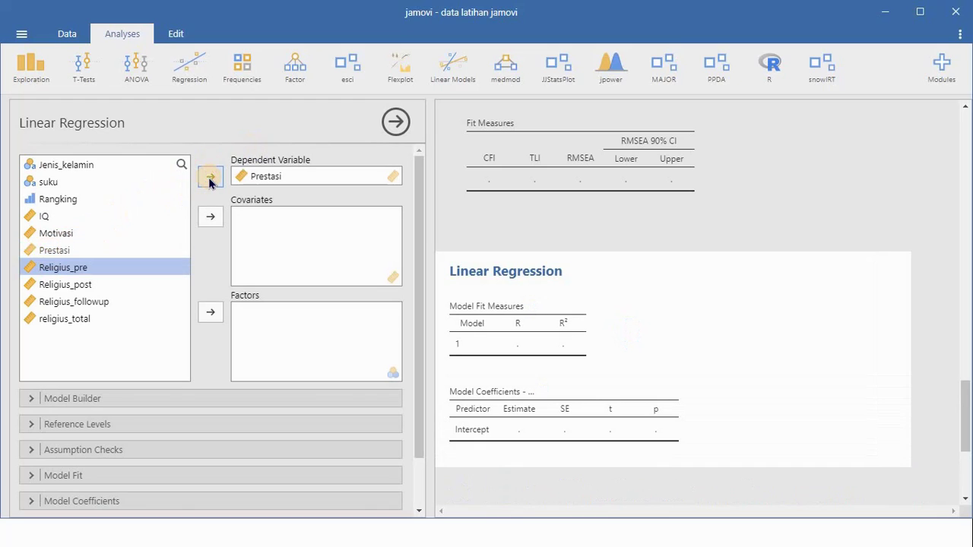
pyautogui.click(61, 217)
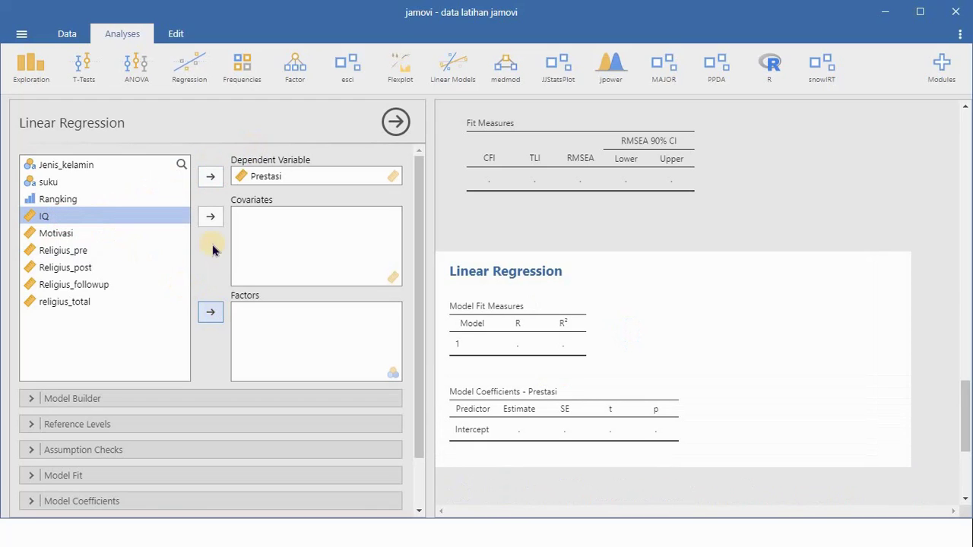
pyautogui.click(210, 218)
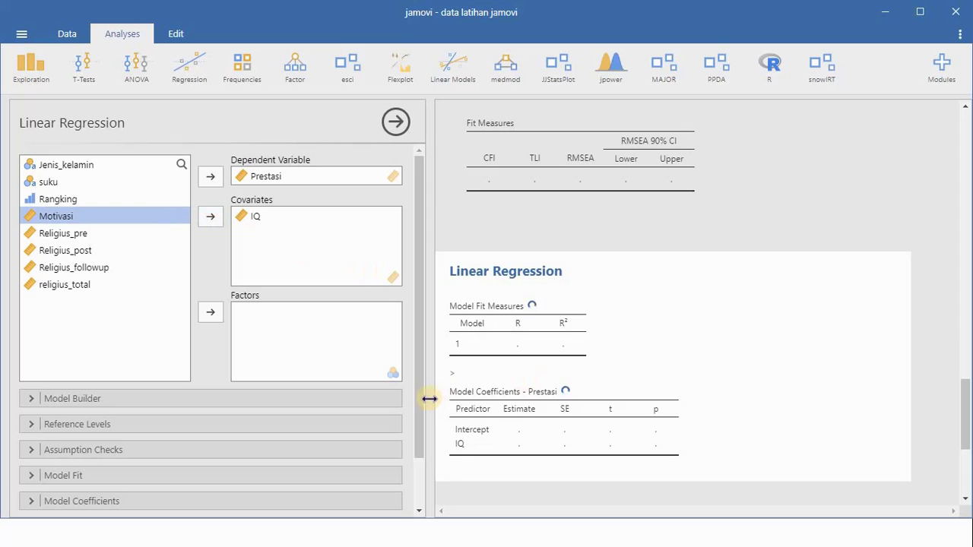
# - Enable the normality test, Q-Q plot of residuals and residual plots as assumption checks, plus Cook's distance in the data summary
pyautogui.scroll(-1, 349, 393)
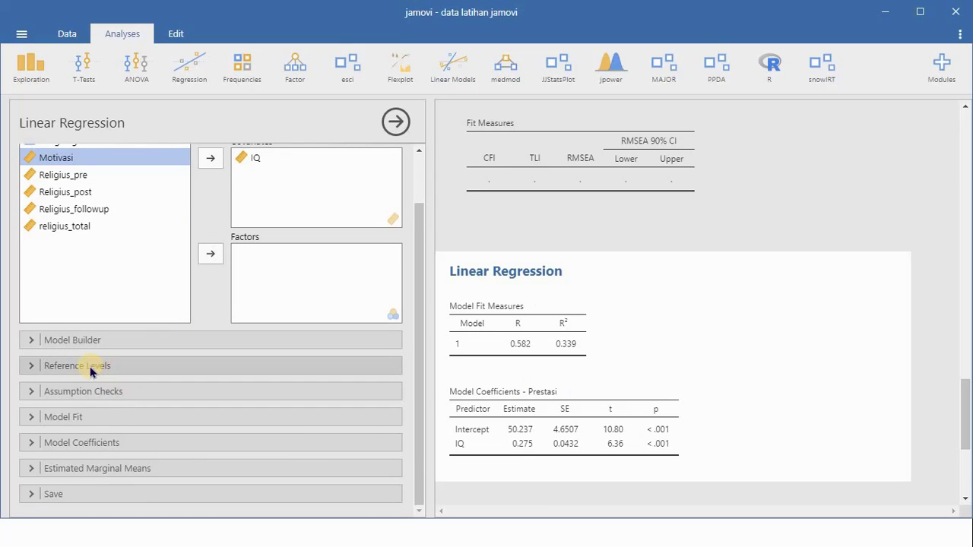
pyautogui.click(122, 346)
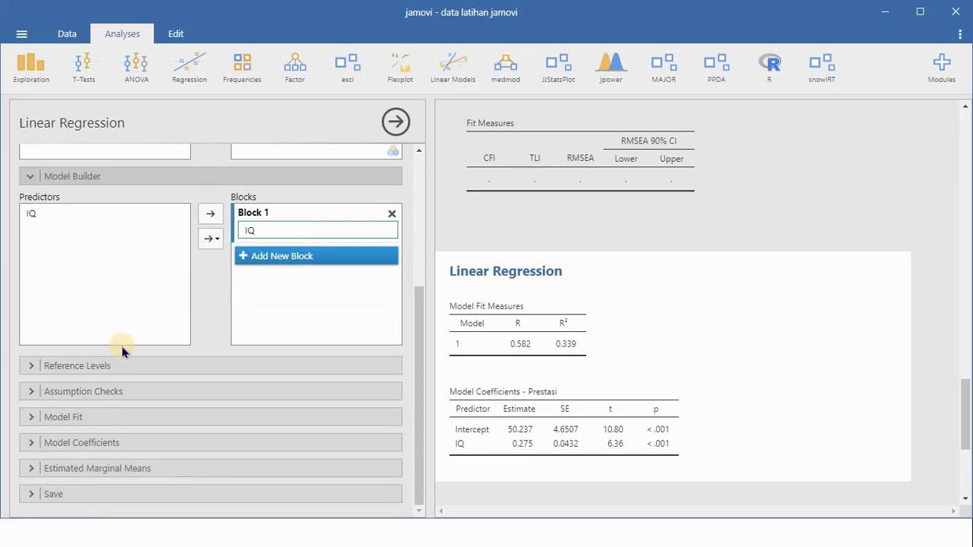
pyautogui.click(144, 364)
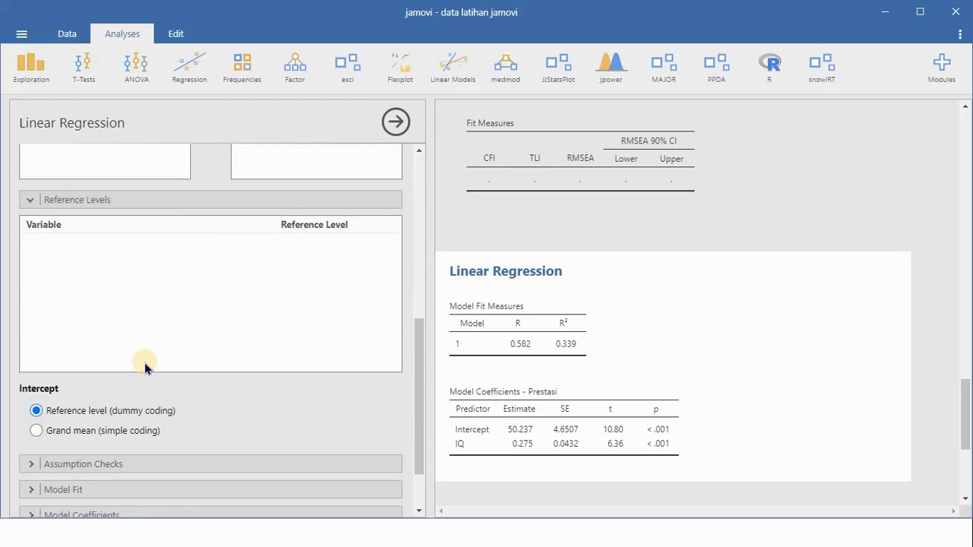
pyautogui.click(120, 388)
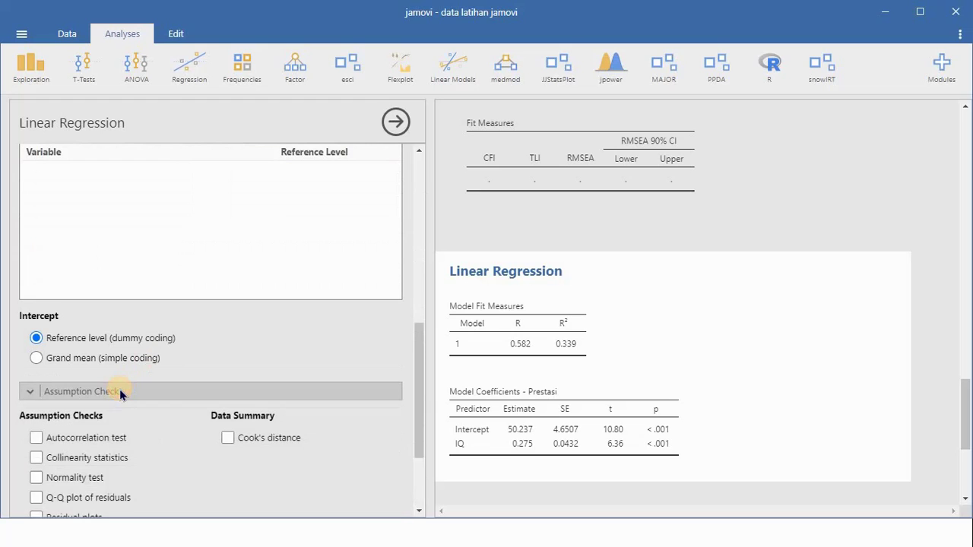
pyautogui.scroll(3, 119, 393)
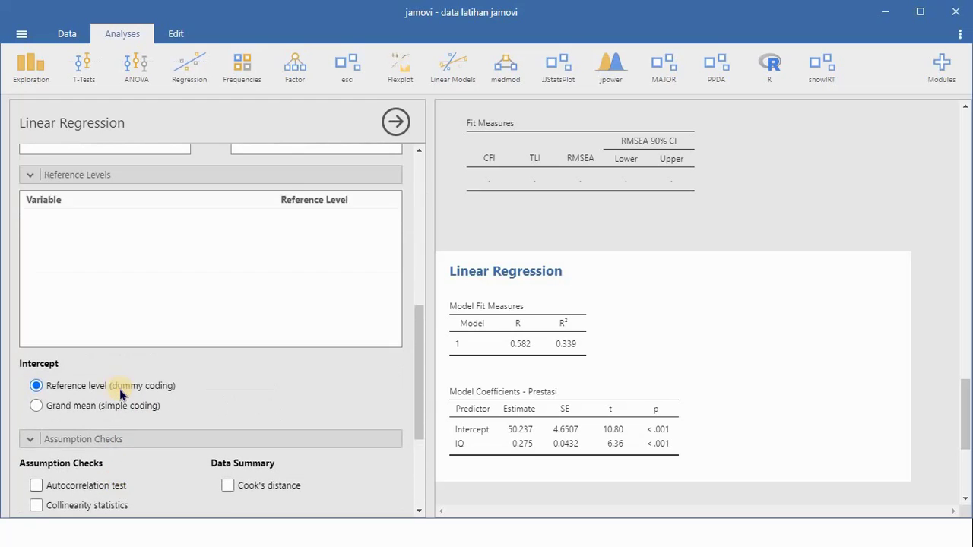
pyautogui.scroll(-5, 119, 393)
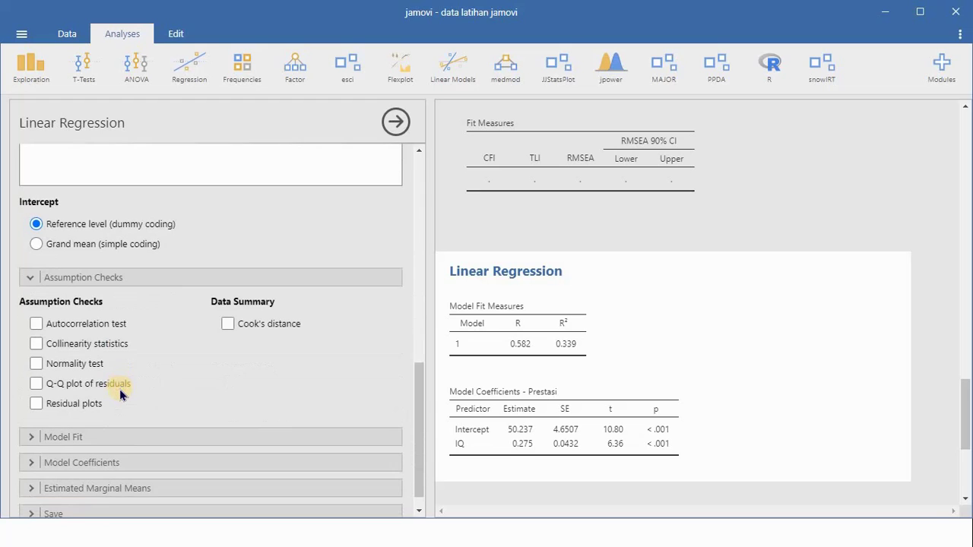
pyautogui.scroll(-1, 119, 393)
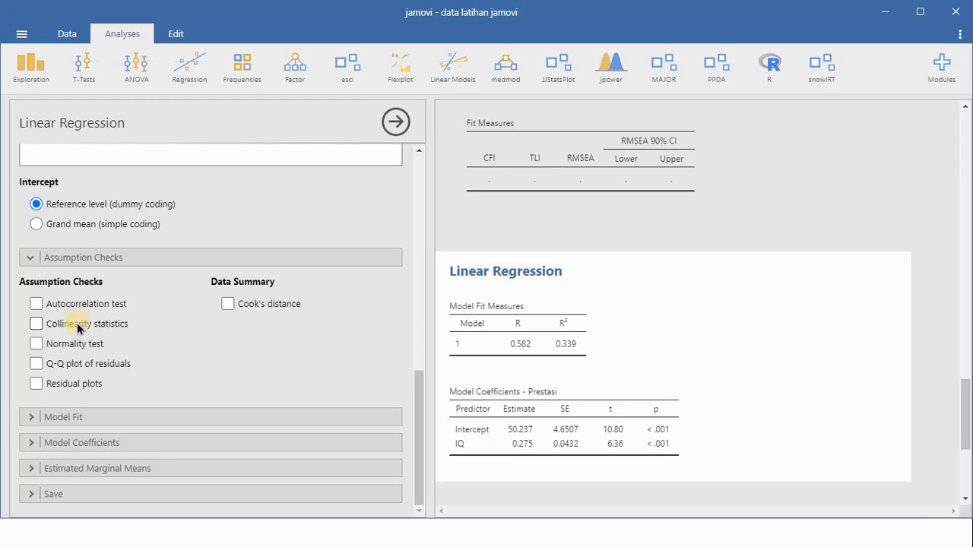
pyautogui.click(36, 345)
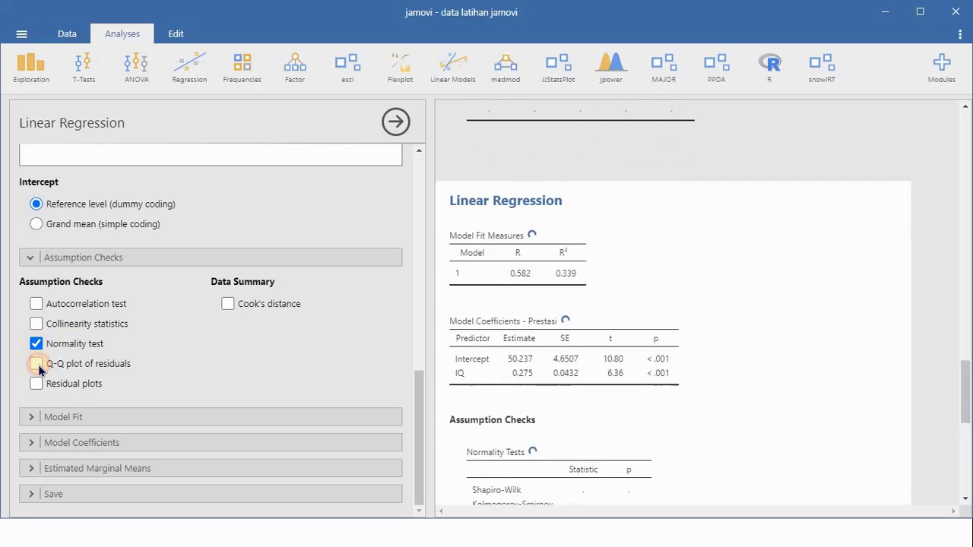
pyautogui.click(37, 365)
pyautogui.click(36, 384)
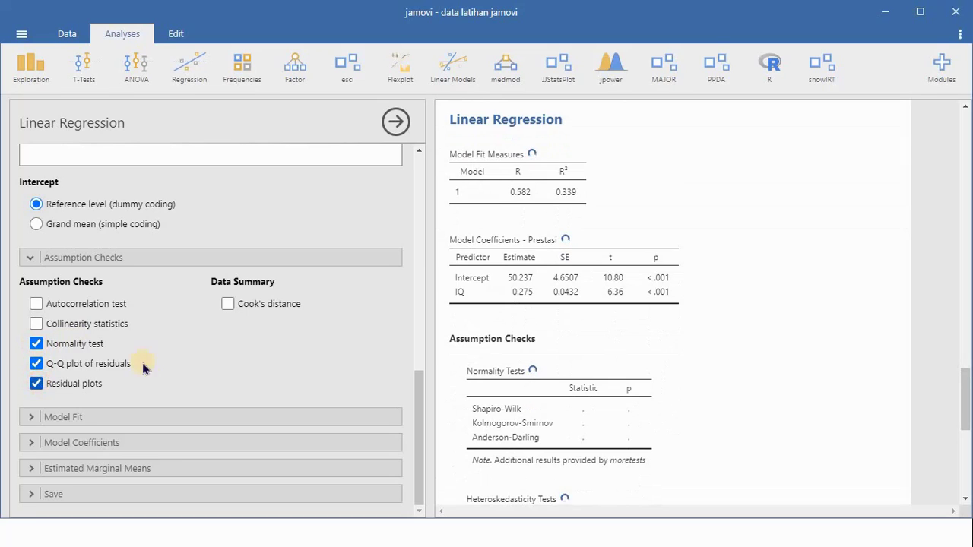
pyautogui.click(228, 306)
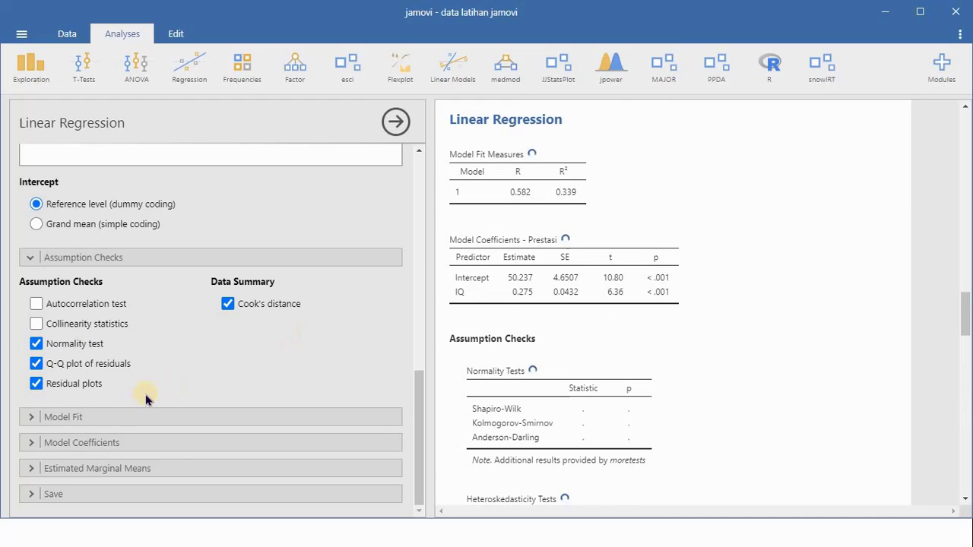
# - Add the overall model F test and the standardized estimate of the coefficients to the regression output
pyautogui.click(124, 411)
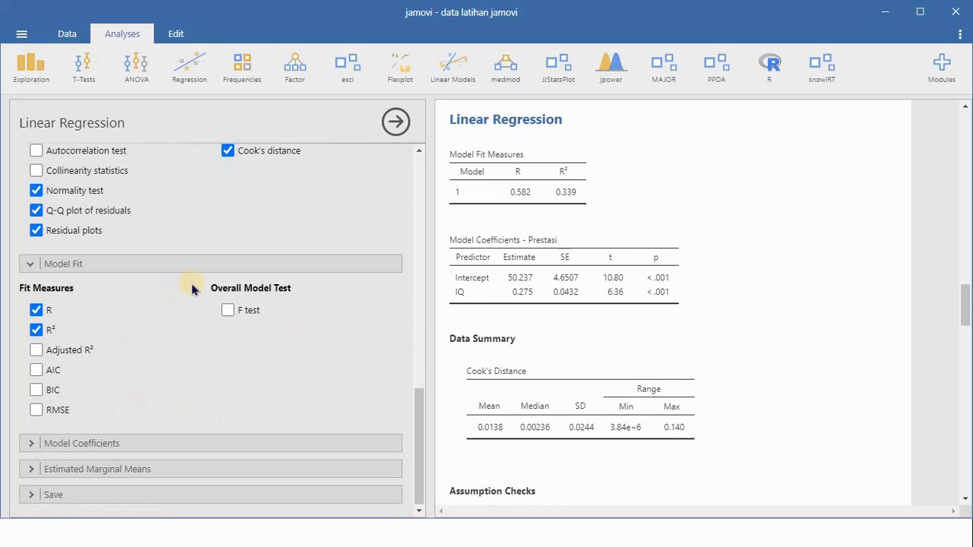
pyautogui.click(228, 310)
pyautogui.scroll(-1, 212, 326)
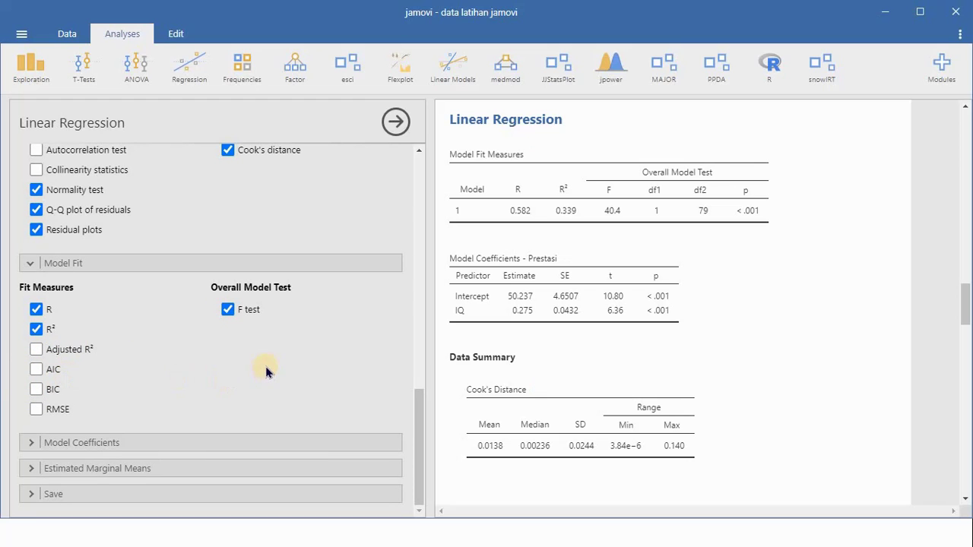
pyautogui.click(119, 443)
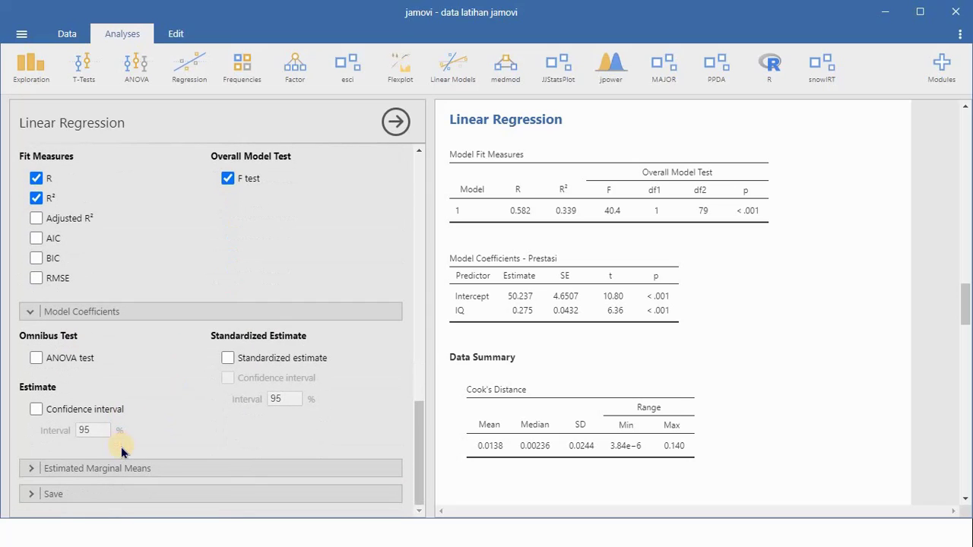
pyautogui.click(230, 358)
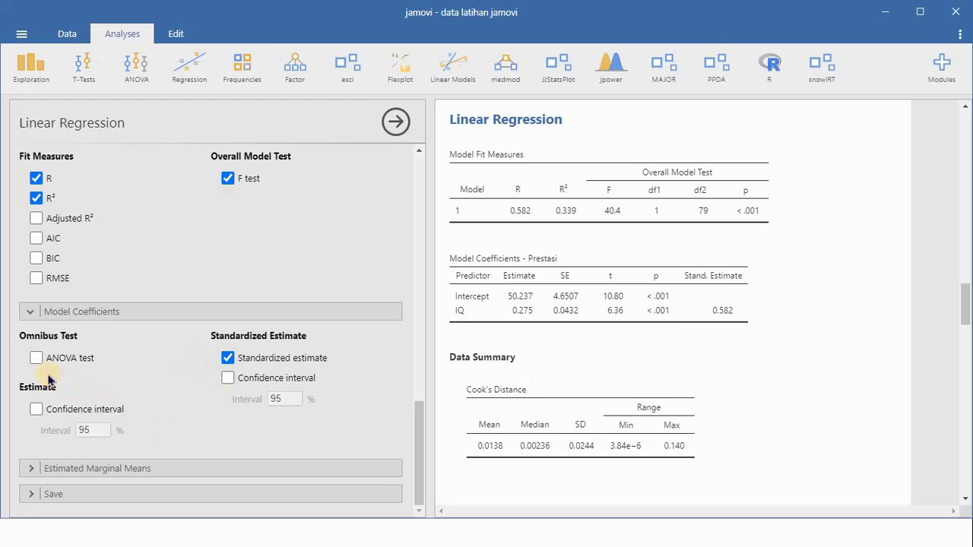
# - Save Cook's distance to the dataset and close the linear regression options
pyautogui.click(60, 468)
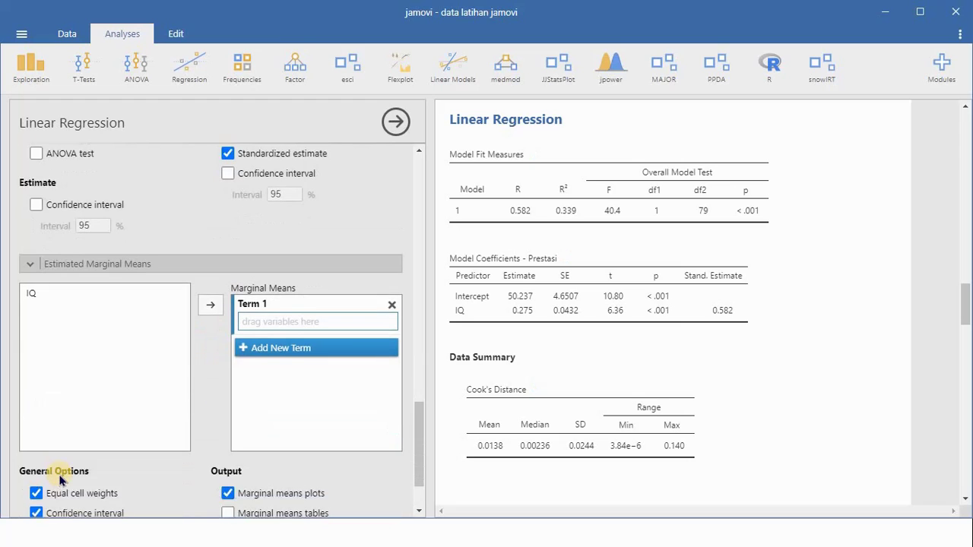
pyautogui.click(67, 495)
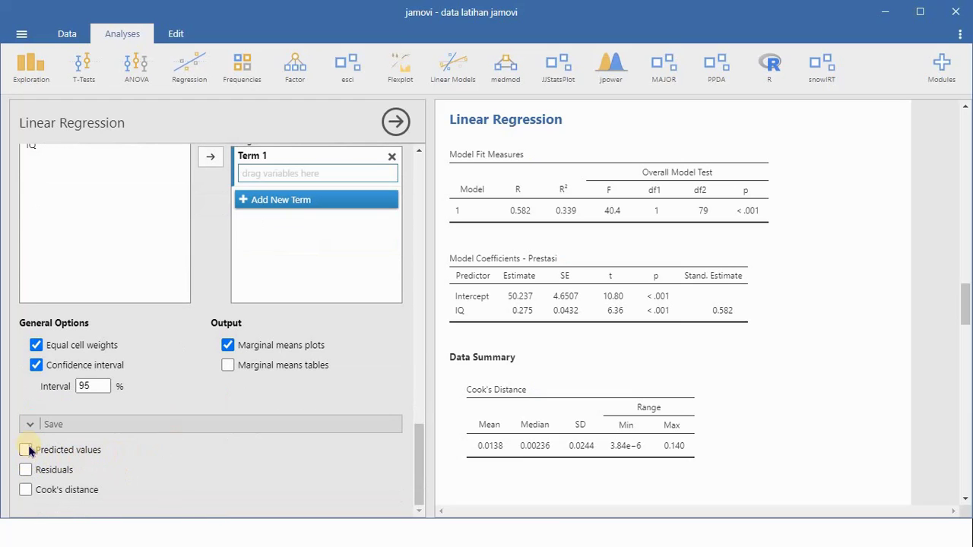
pyautogui.click(27, 490)
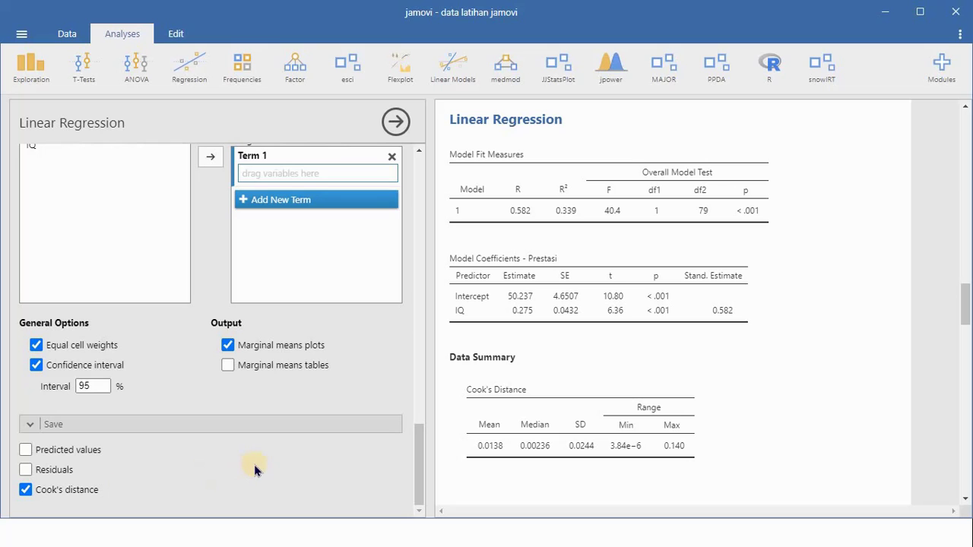
pyautogui.click(396, 123)
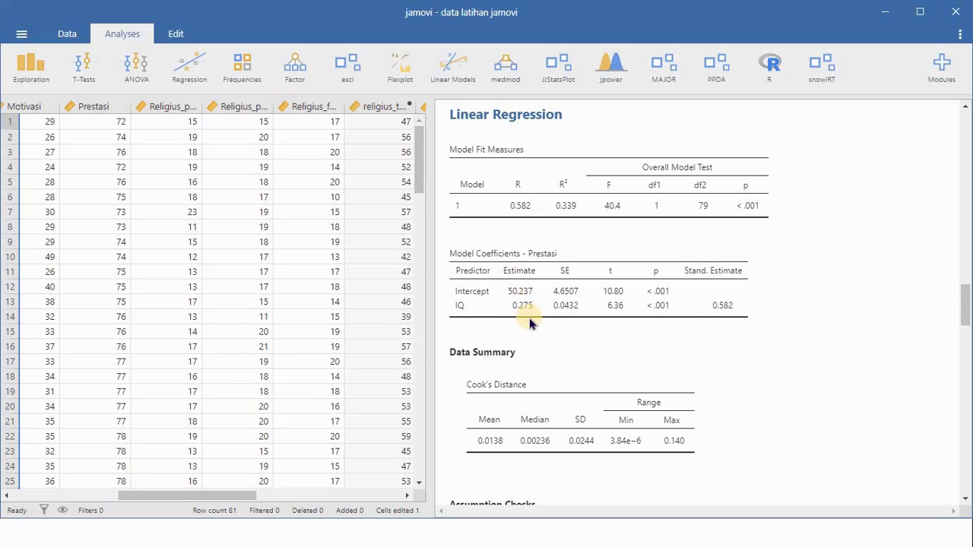
# - Add a note beneath the Model Coefficients table and write the general regression equation "Y = BX + C" in it
pyautogui.click(505, 332)
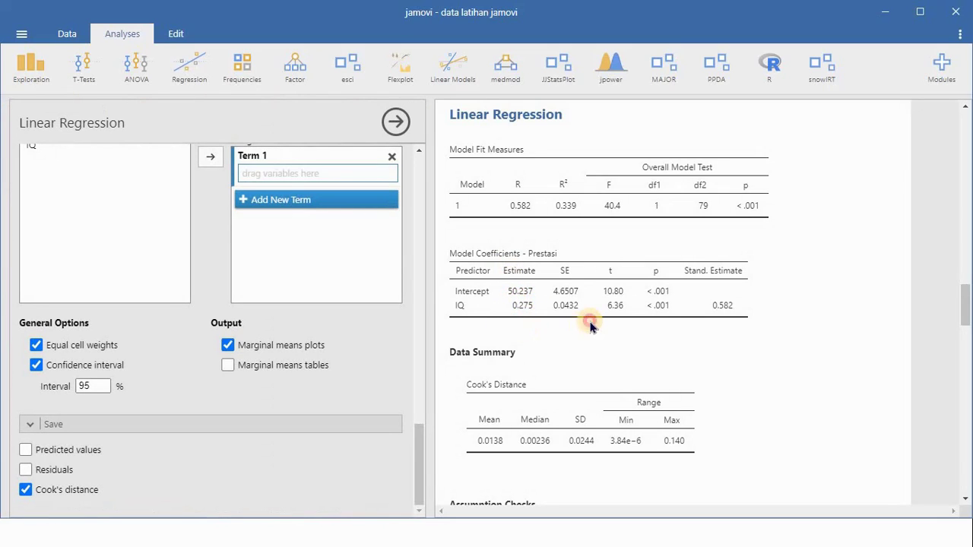
pyautogui.rightClick(614, 330)
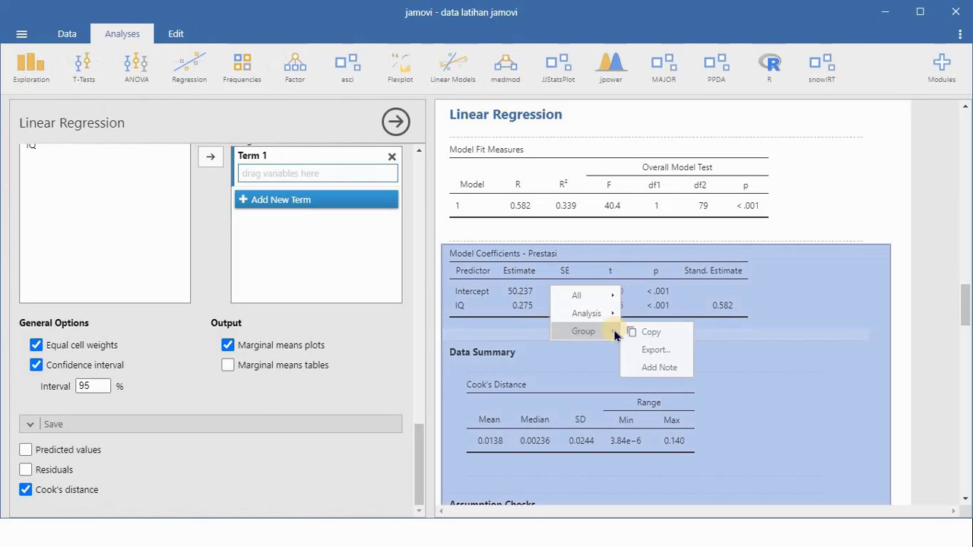
pyautogui.click(661, 368)
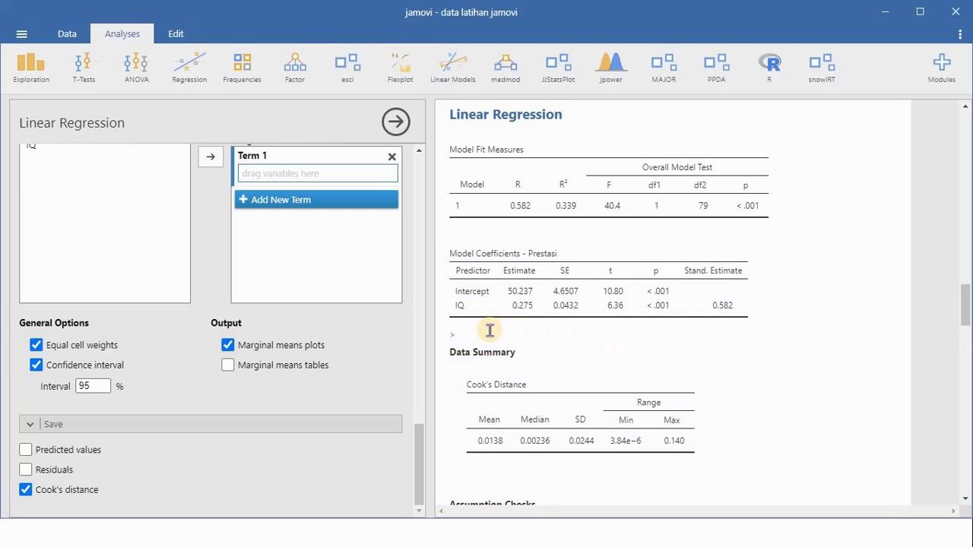
pyautogui.click(489, 329)
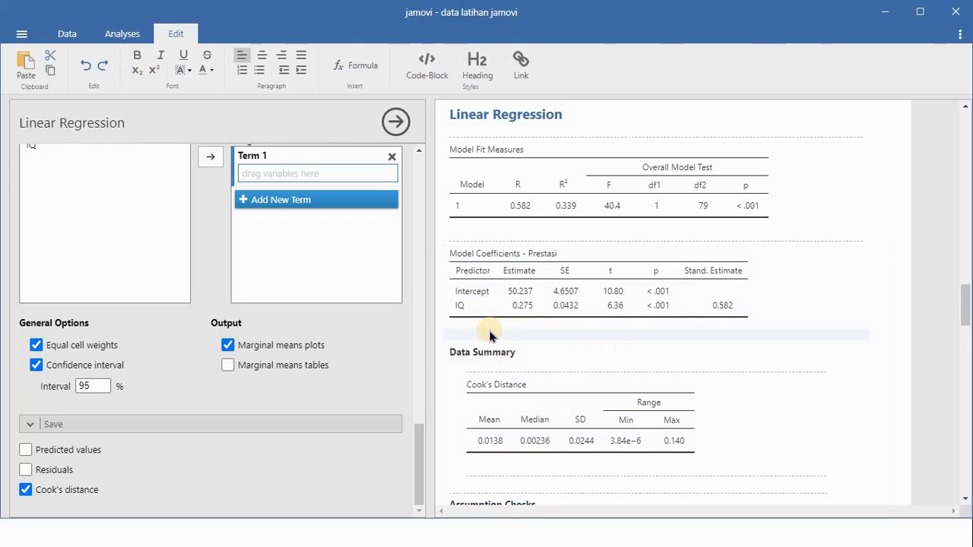
pyautogui.write('Y = ')
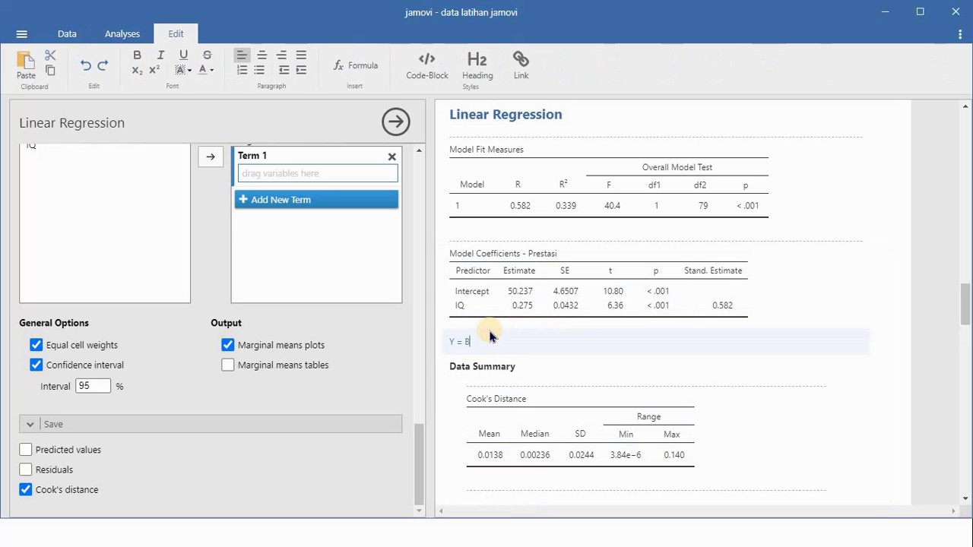
pyautogui.write('b')
pyautogui.press('BackSpace')
pyautogui.write('BX + C')
pyautogui.press('Return')
# - Write the fitted equation "Prestasi = 0.275*IQ + 50.23" on the note's second line
pyautogui.write('Prestasi =')
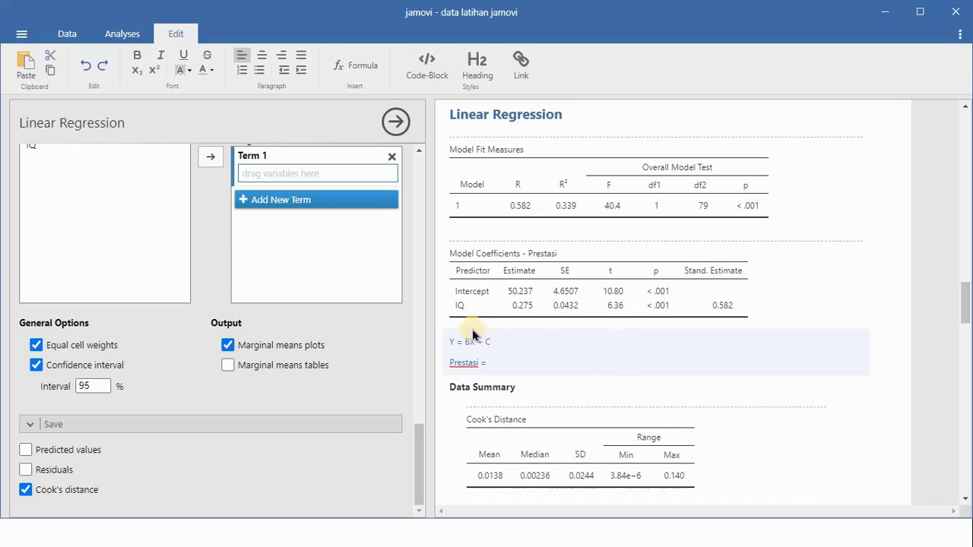
pyautogui.write(' 0.27')
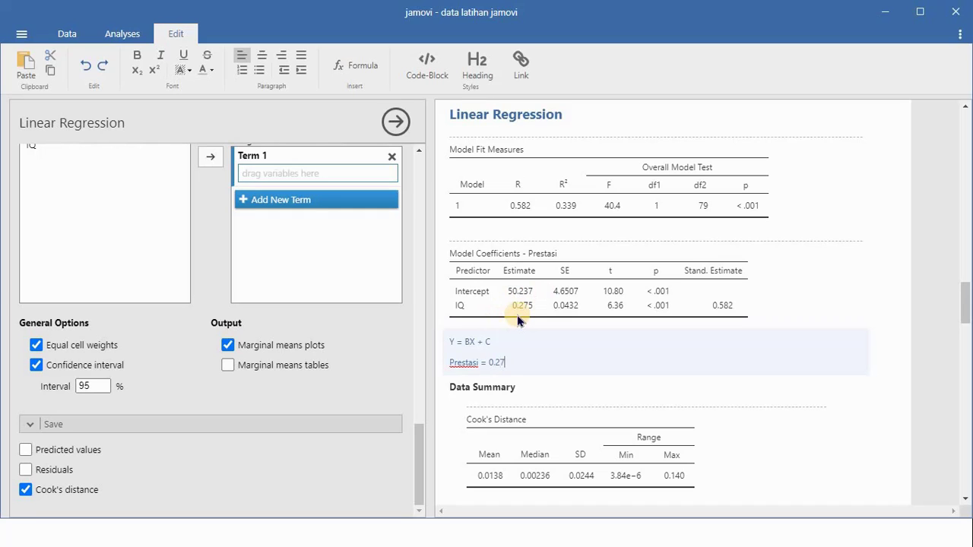
pyautogui.write('5*IQ +')
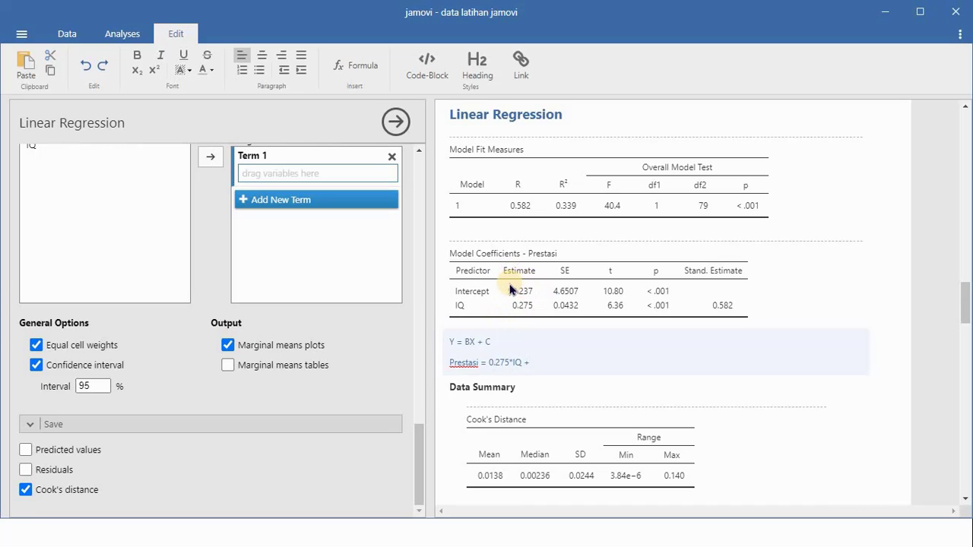
pyautogui.write(' 50.23')
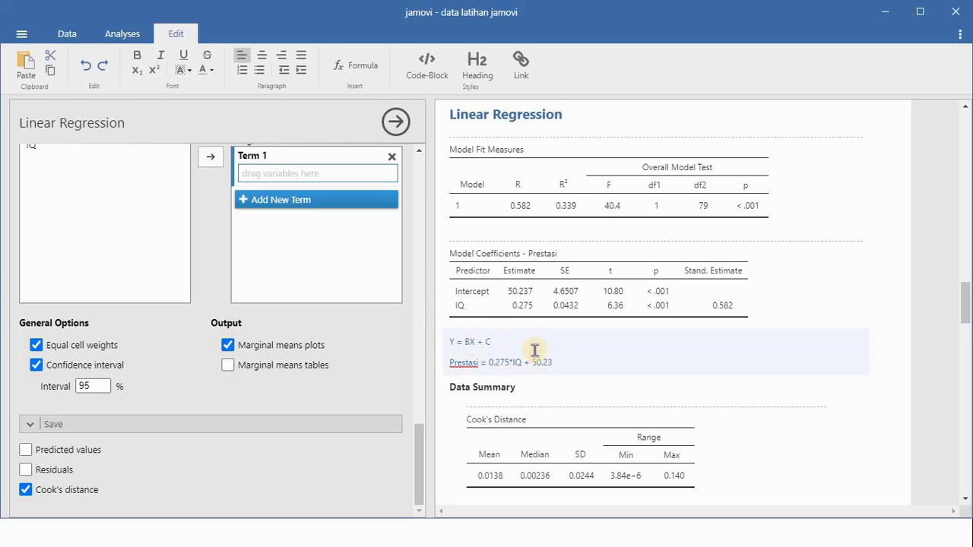
pyautogui.doubleClick(538, 359)
pyautogui.scroll(-1, 538, 357)
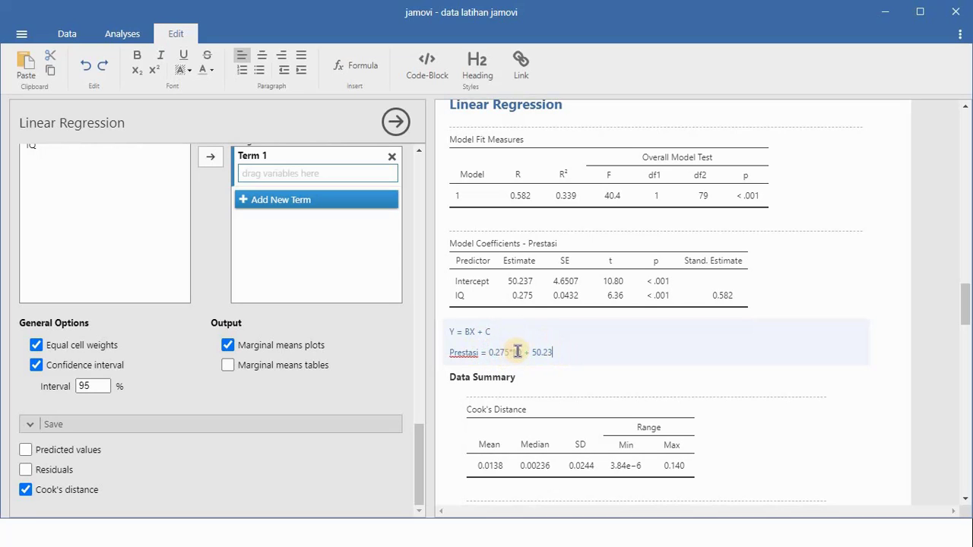
# - Add a third line to the note with the prediction for an IQ of zero, "P = 0 + 50.23"
pyautogui.press('Return')
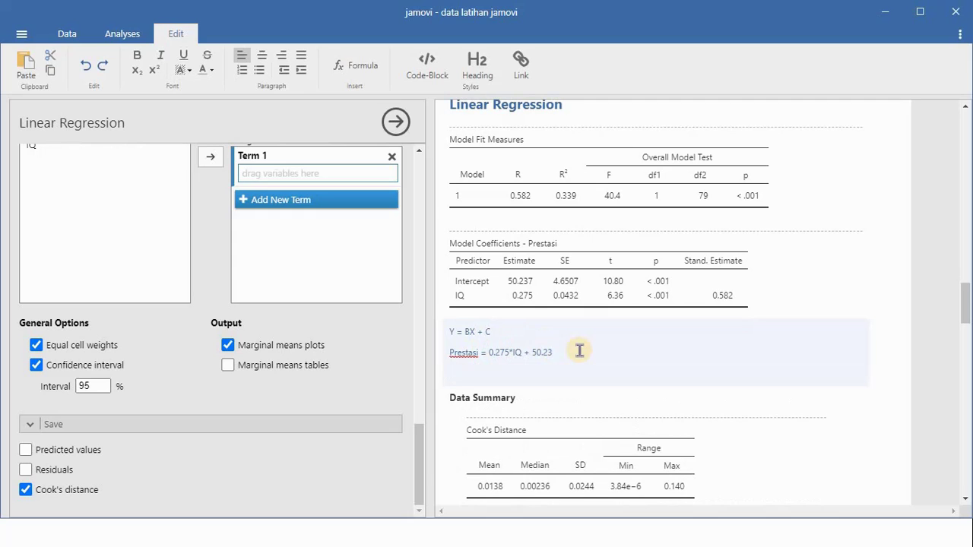
pyautogui.write('P =')
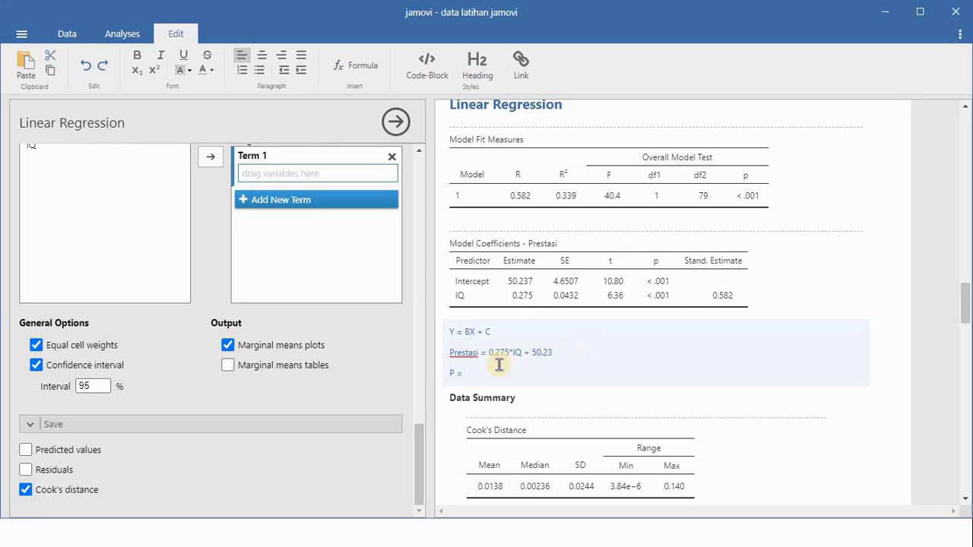
pyautogui.write('0 +')
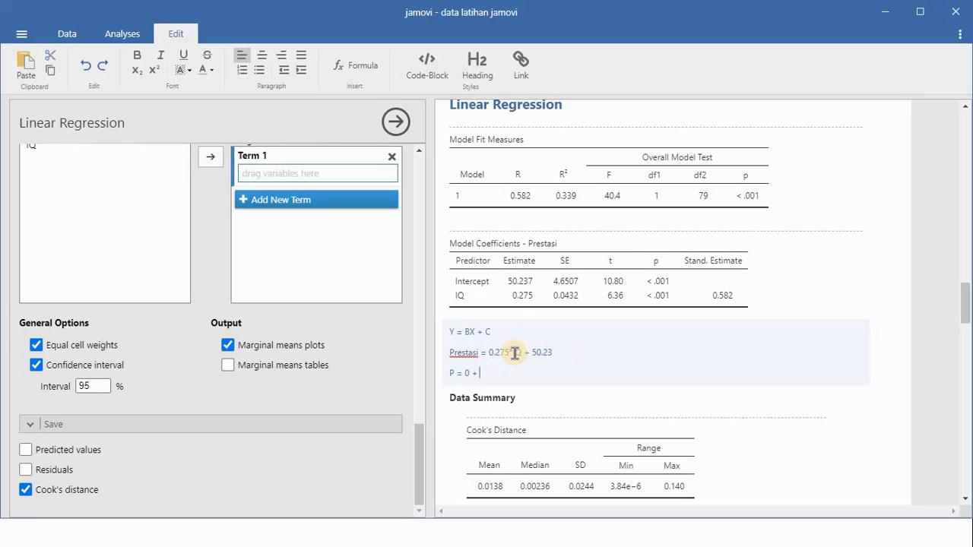
pyautogui.write(' 50.23')
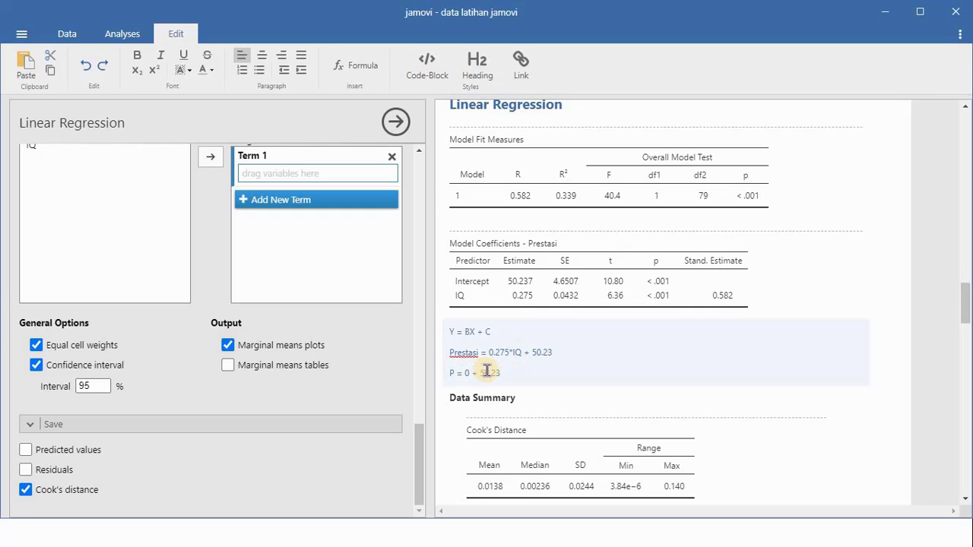
# - Add a fourth line to the note with the worked prediction "P = 27.5 +50.23 = 77,"
pyautogui.press('Return')
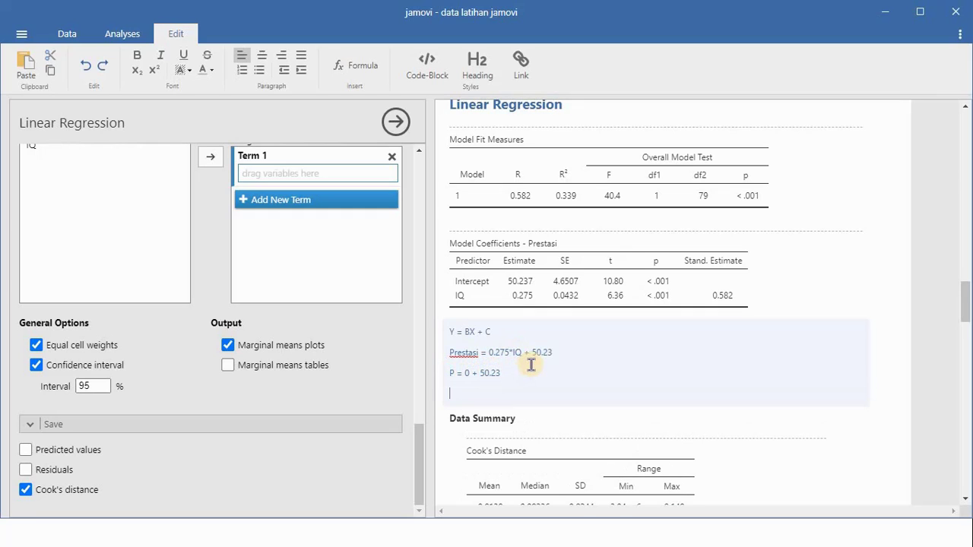
pyautogui.write('P = ')
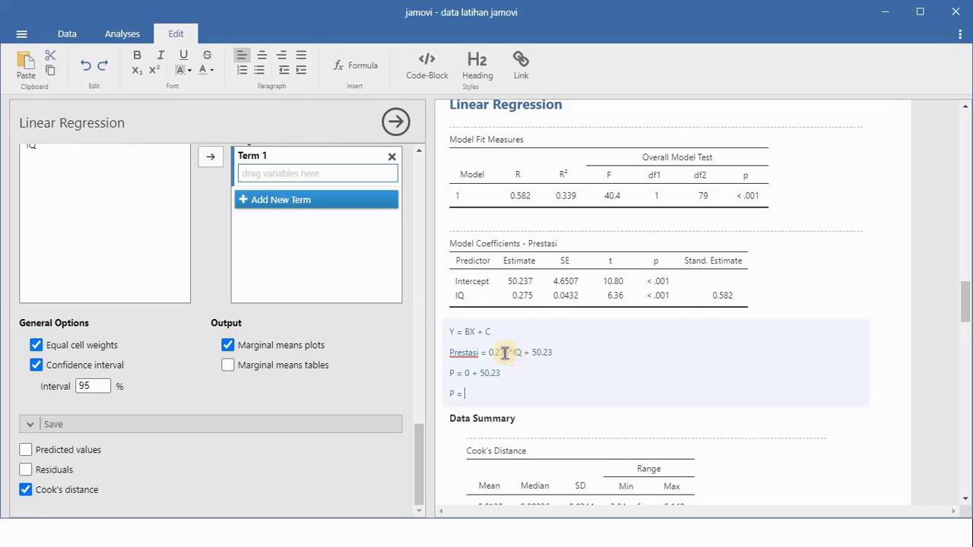
pyautogui.write('2')
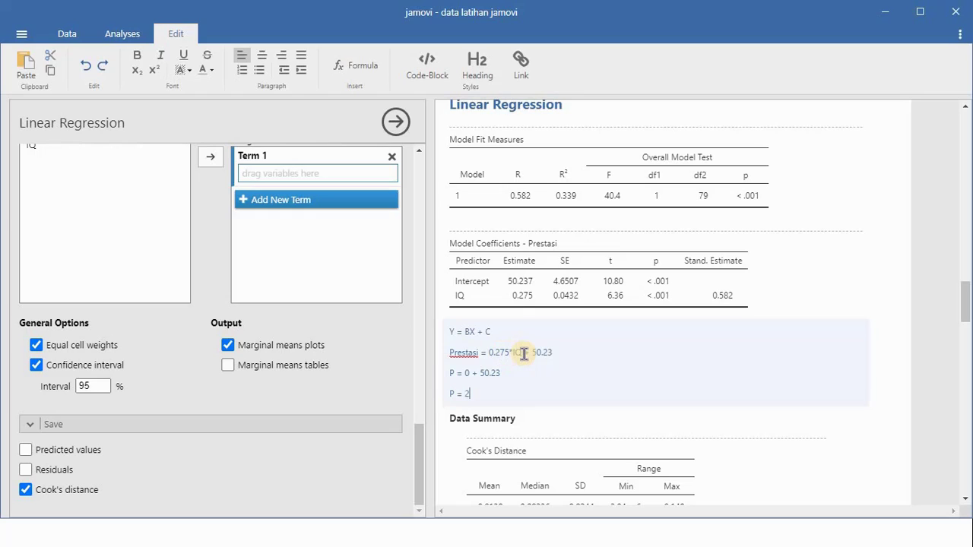
pyautogui.write('7.5 +50.23')
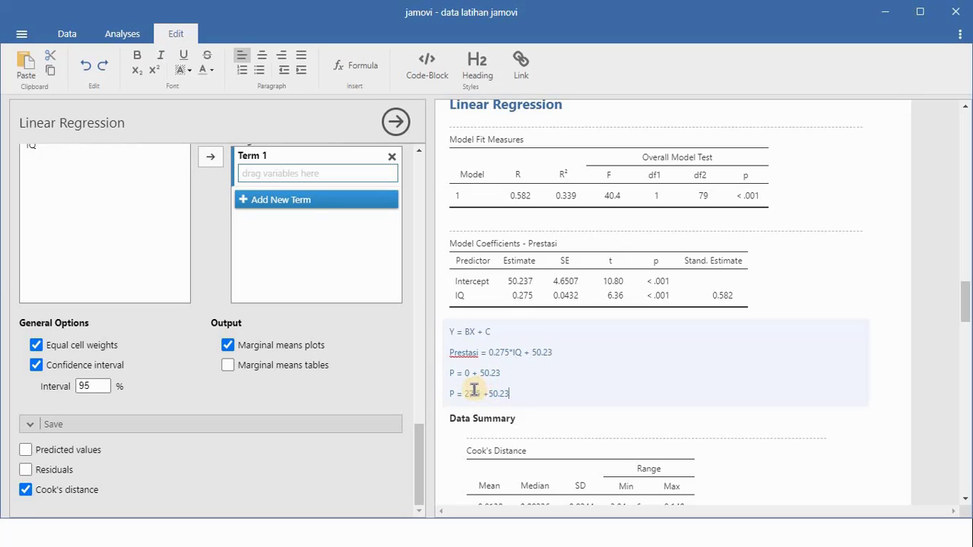
pyautogui.write(' =')
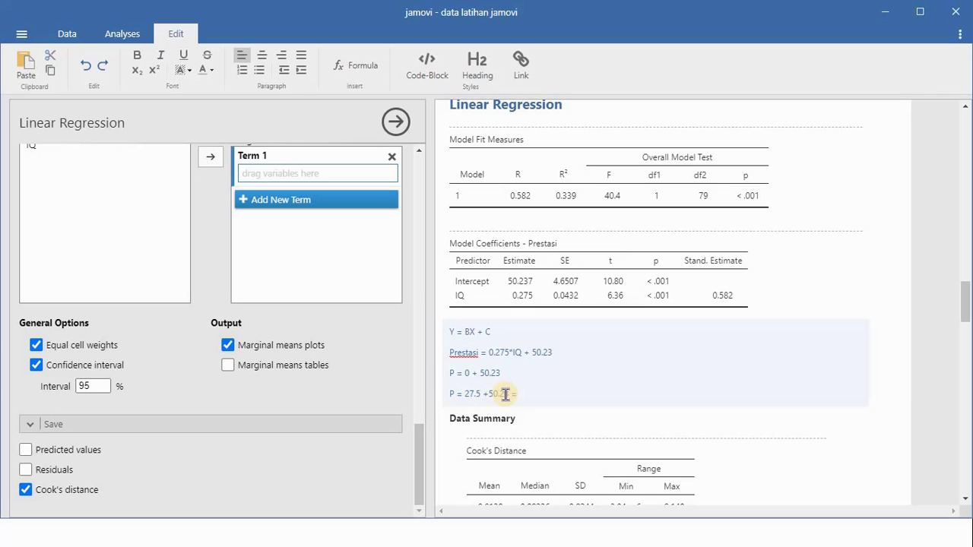
pyautogui.write(' 77,')
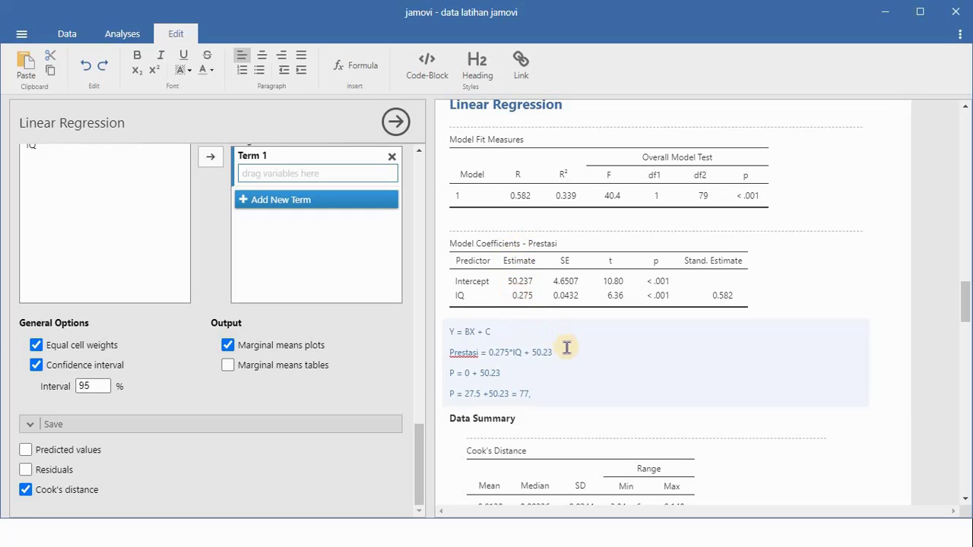
# - Review the Cook's Distance summary and the Normality Tests table under Assumption Checks in the regression results
pyautogui.scroll(-3, 566, 348)
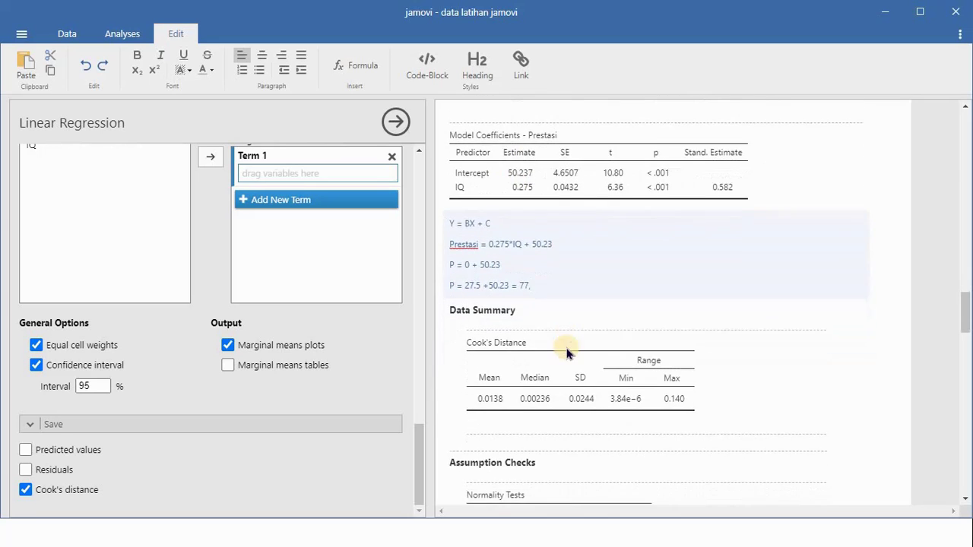
pyautogui.scroll(-1, 567, 351)
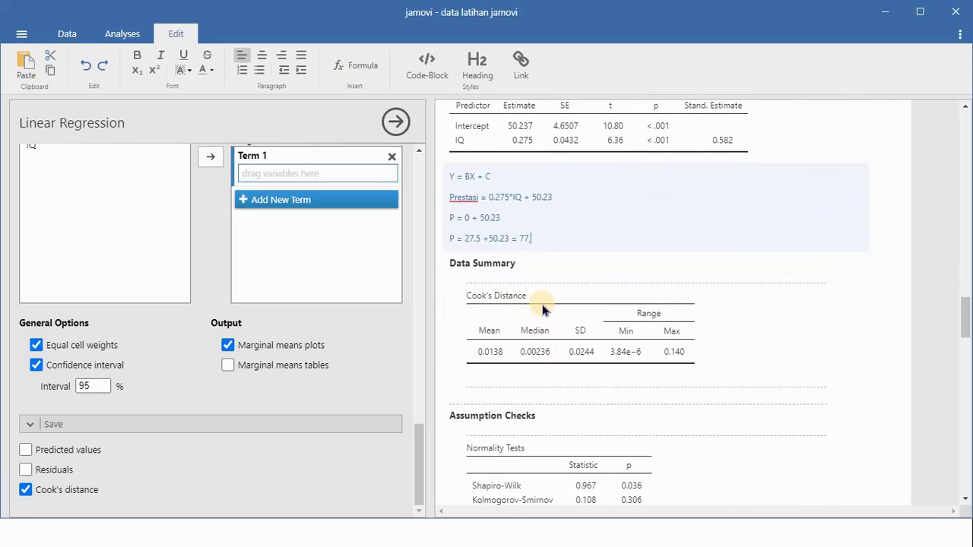
pyautogui.scroll(-1, 543, 310)
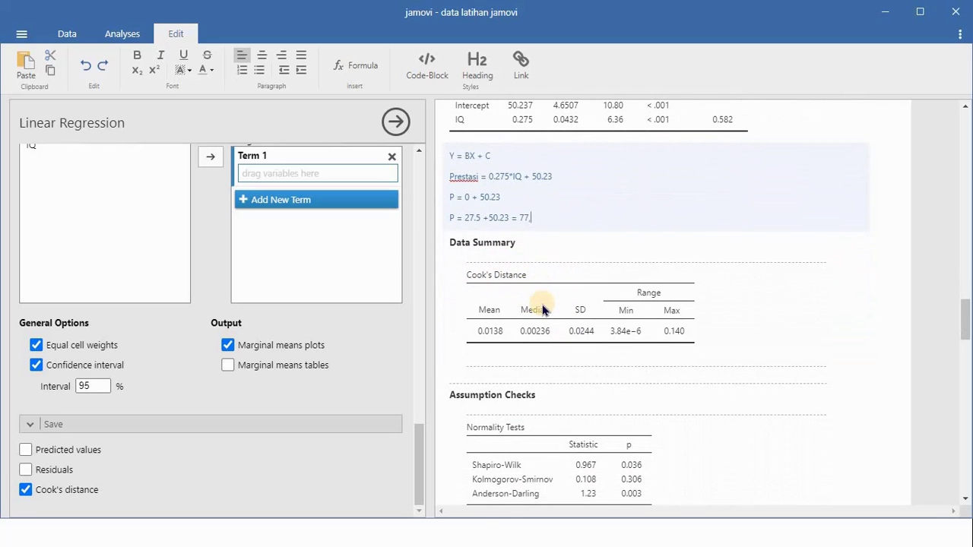
pyautogui.scroll(-1, 542, 309)
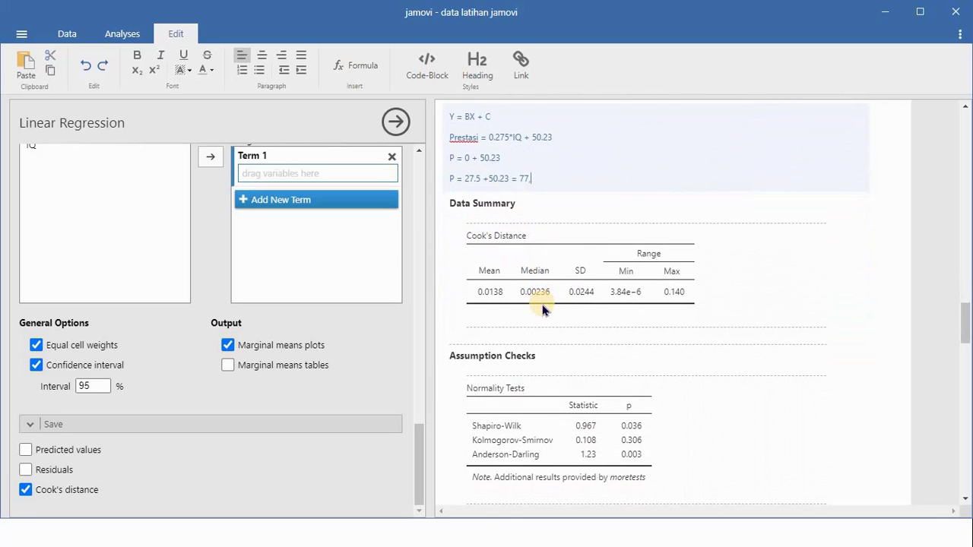
pyautogui.scroll(-4, 543, 310)
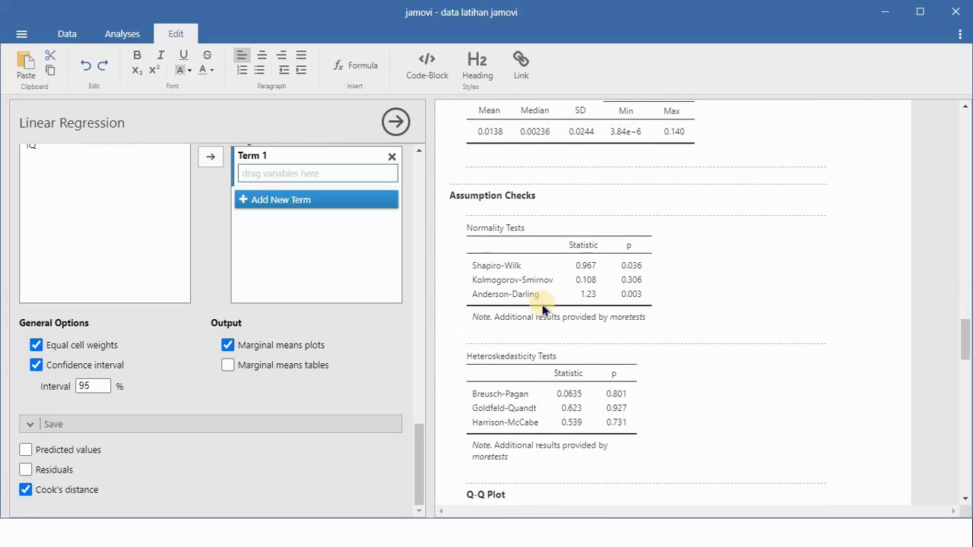
pyautogui.scroll(-1, 542, 309)
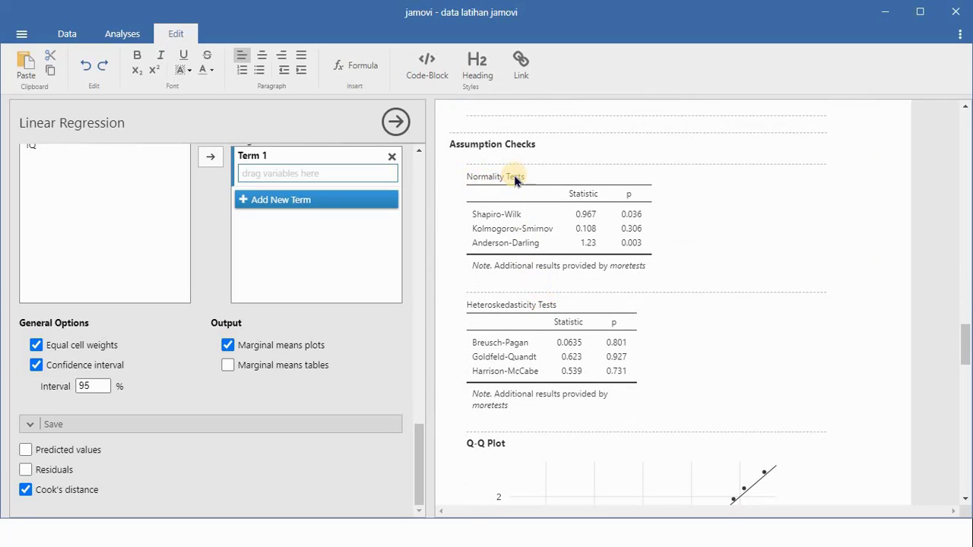
pyautogui.scroll(-1, 514, 179)
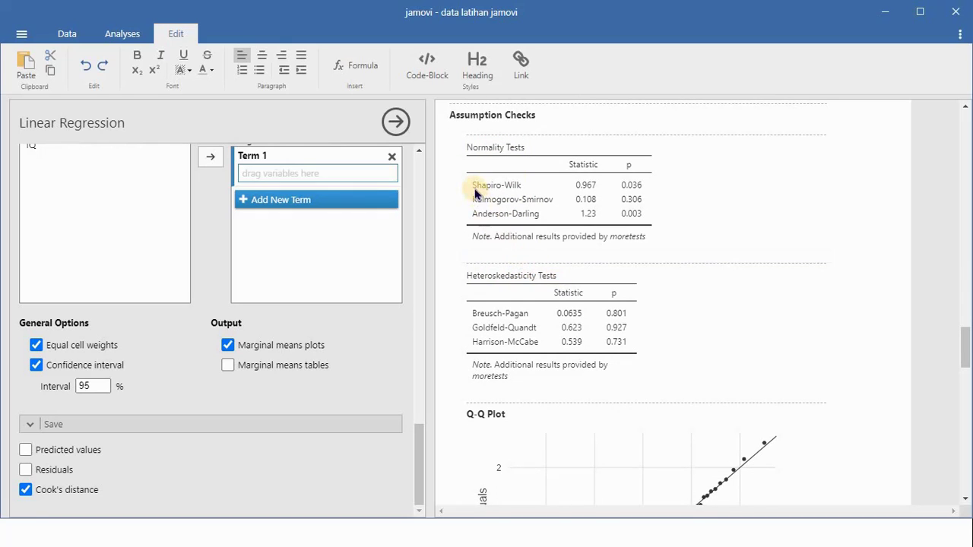
# - Look up the moretests module among the available modules in the jamovi library, check its description, and close the library
pyautogui.click(112, 45)
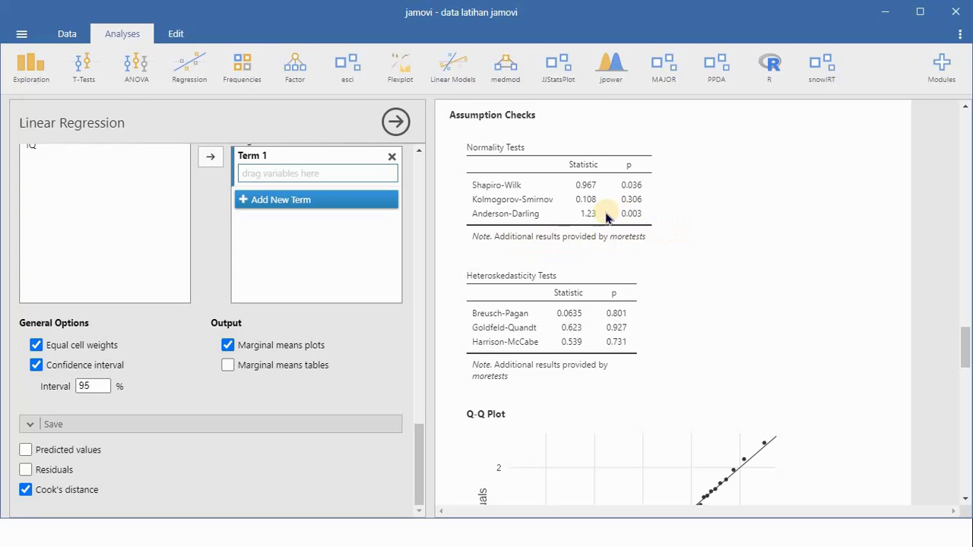
pyautogui.click(937, 66)
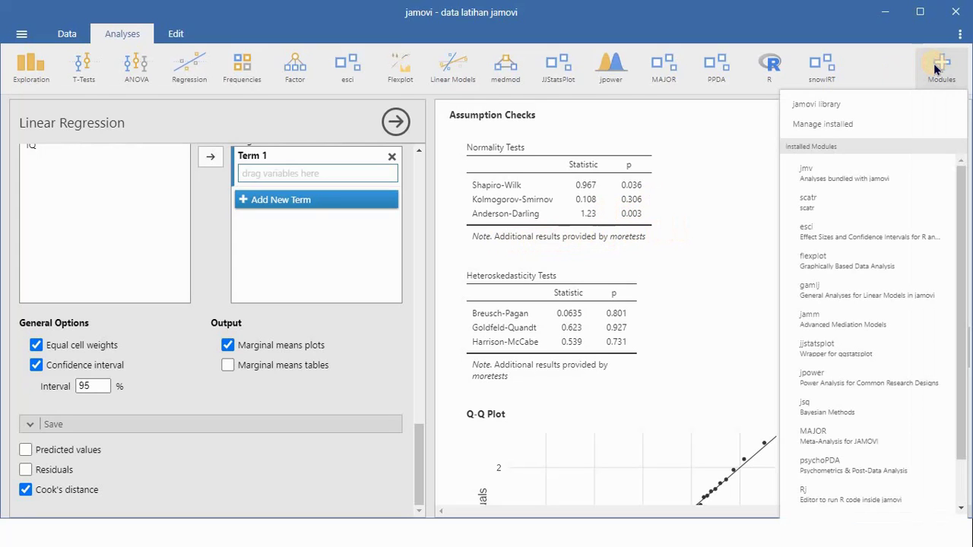
pyautogui.click(878, 106)
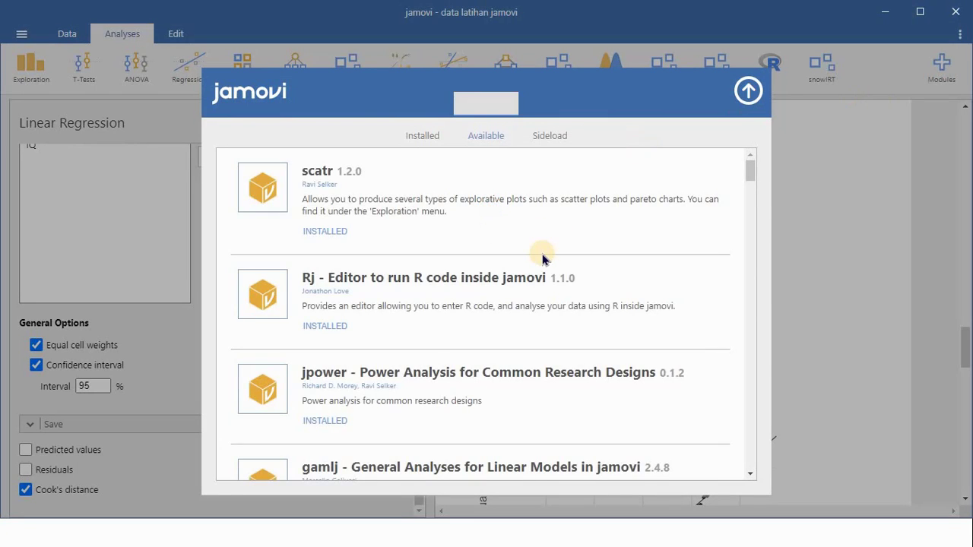
pyautogui.scroll(-7, 542, 259)
pyautogui.scroll(-6, 542, 260)
pyautogui.scroll(-7, 542, 259)
pyautogui.scroll(-7, 542, 259)
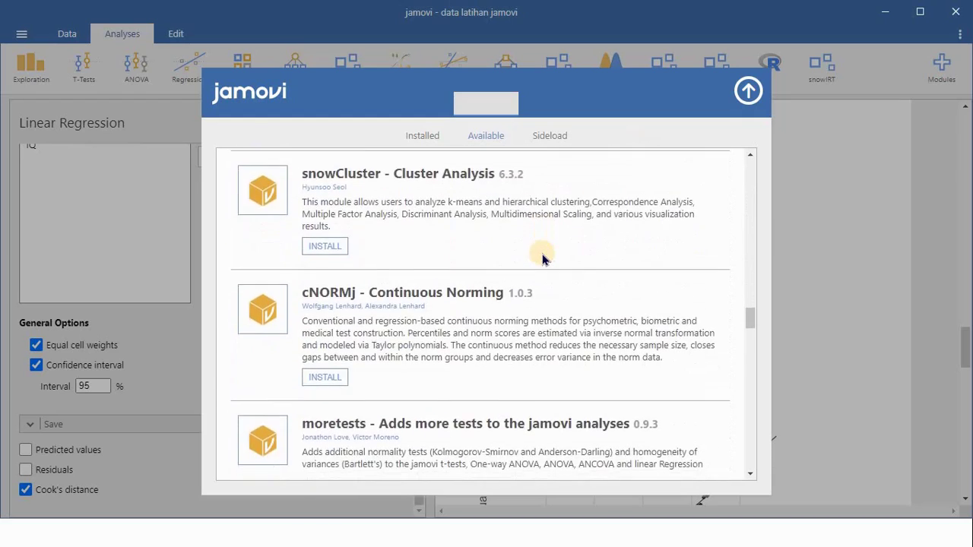
pyautogui.scroll(-3, 542, 260)
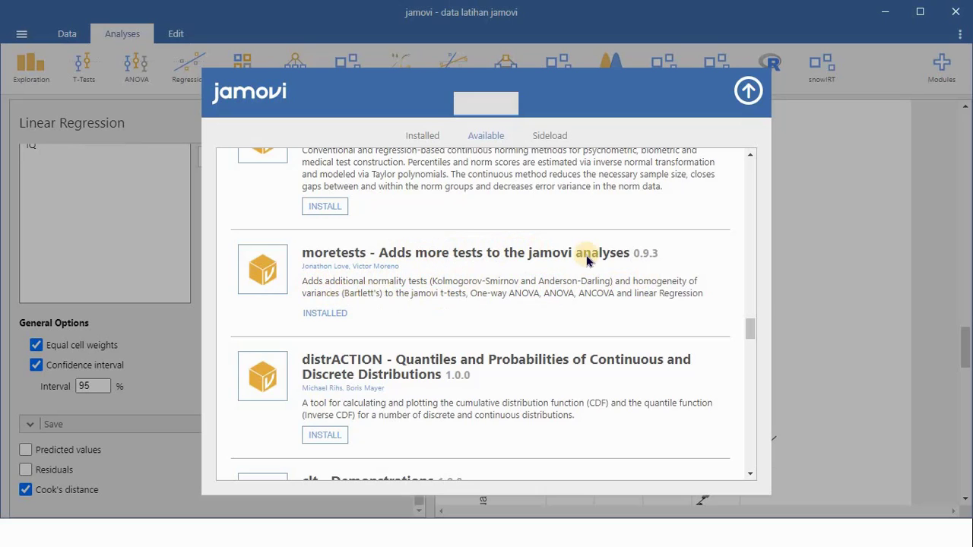
pyautogui.click(753, 93)
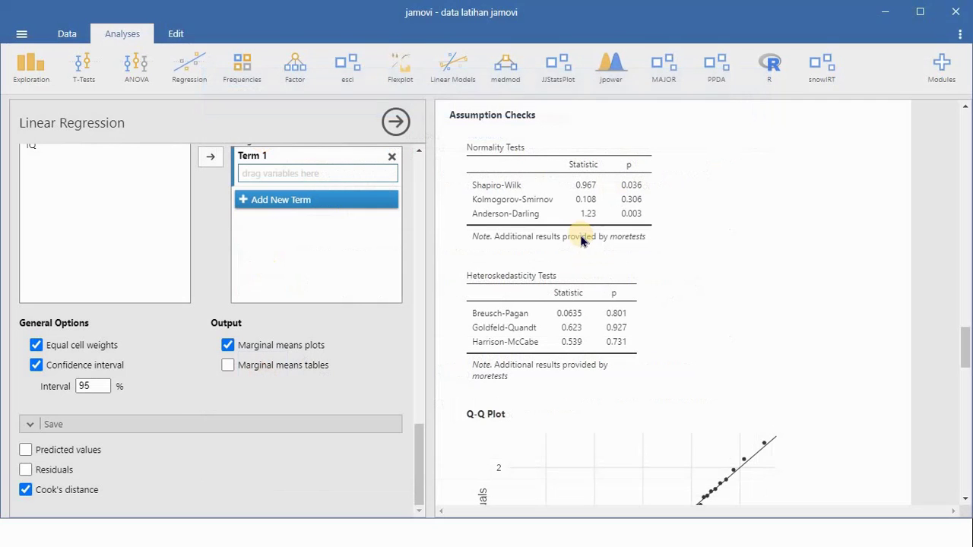
# - Examine the p values in the Normality Tests and Heteroskedasticity Tests tables of the regression results
pyautogui.scroll(-1, 582, 241)
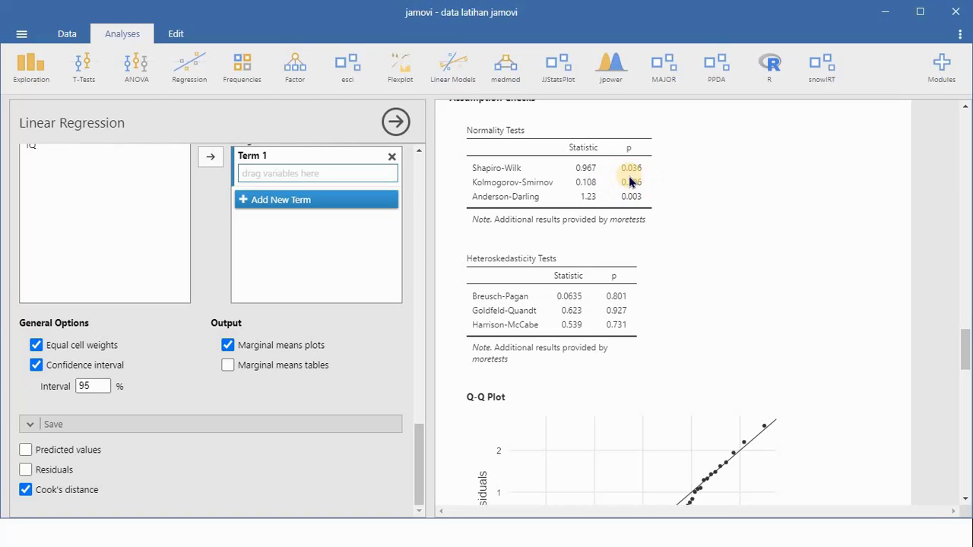
pyautogui.scroll(-1, 629, 181)
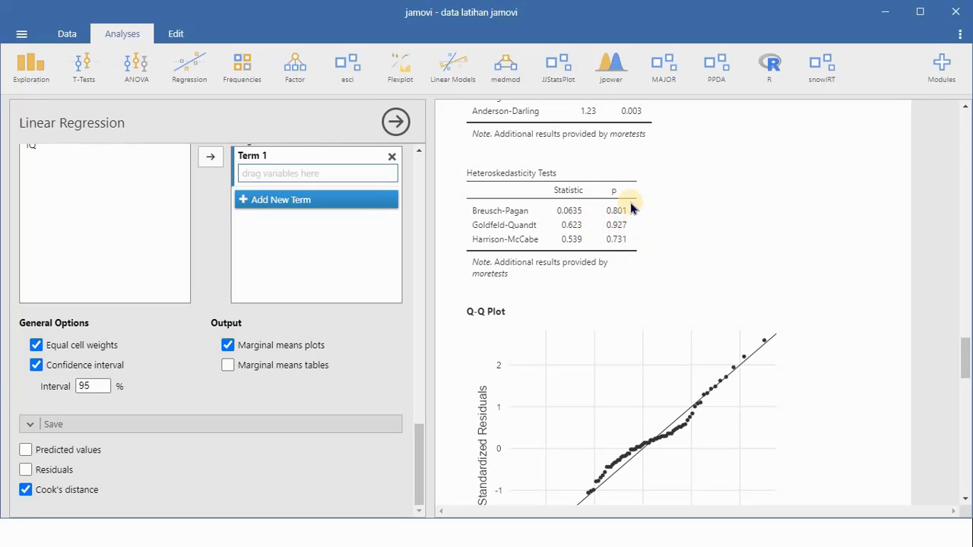
pyautogui.scroll(-1, 631, 208)
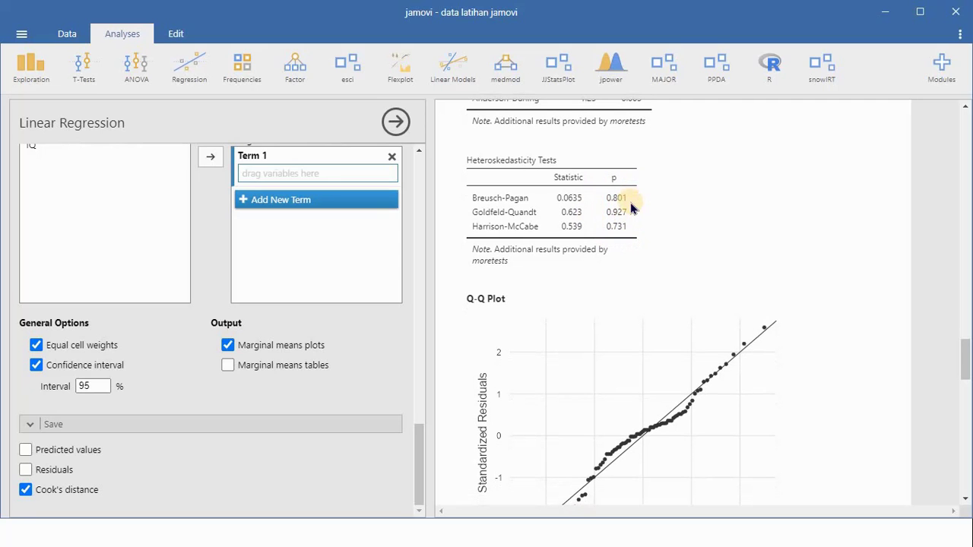
pyautogui.scroll(-1, 631, 208)
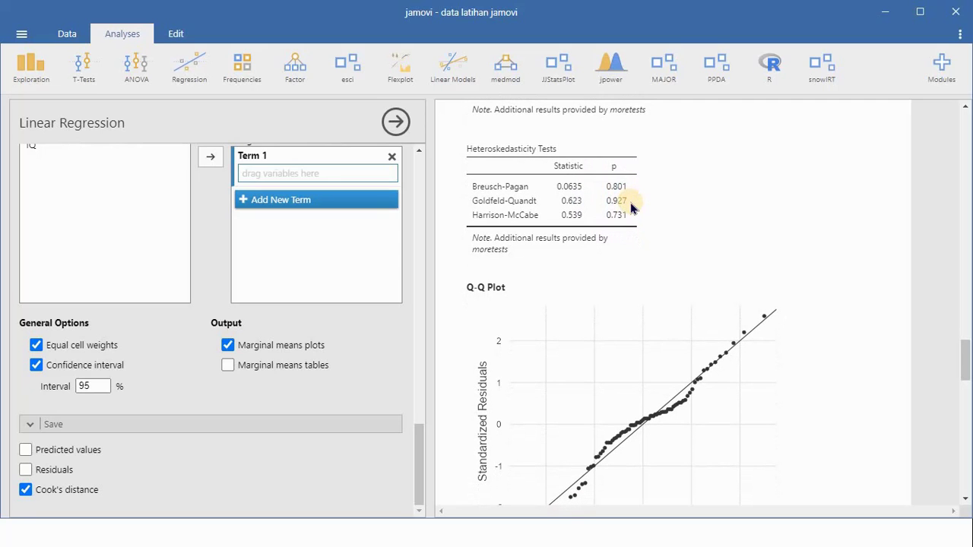
pyautogui.scroll(6, 632, 199)
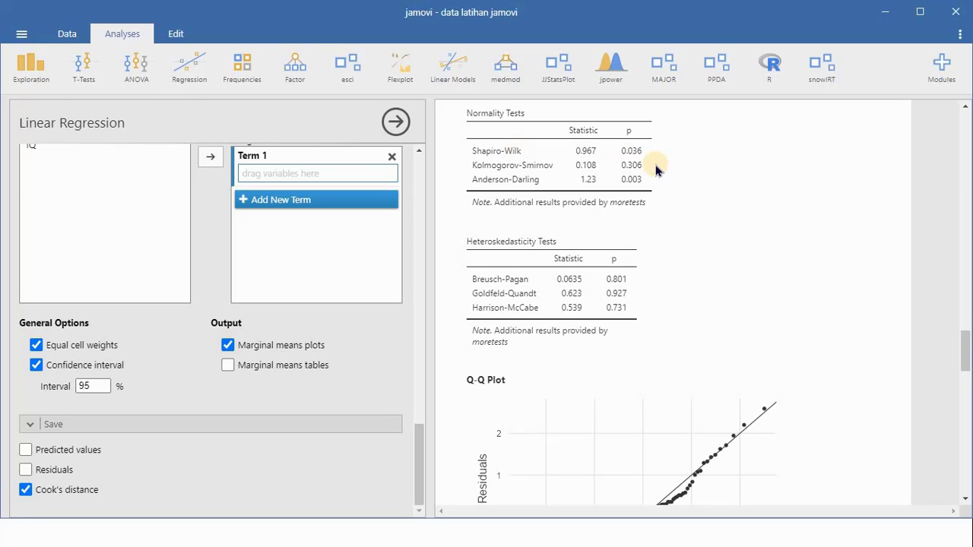
# - Examine the Q-Q plot of the standardized residuals alongside the normality tests, and bring up the residuals plots
pyautogui.scroll(-4, 656, 167)
pyautogui.scroll(-1, 656, 169)
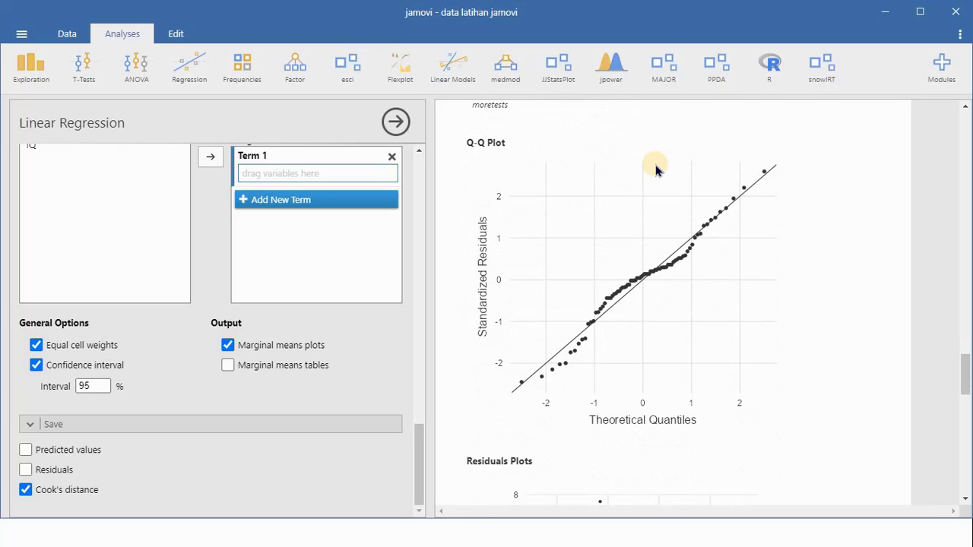
pyautogui.scroll(-1, 657, 168)
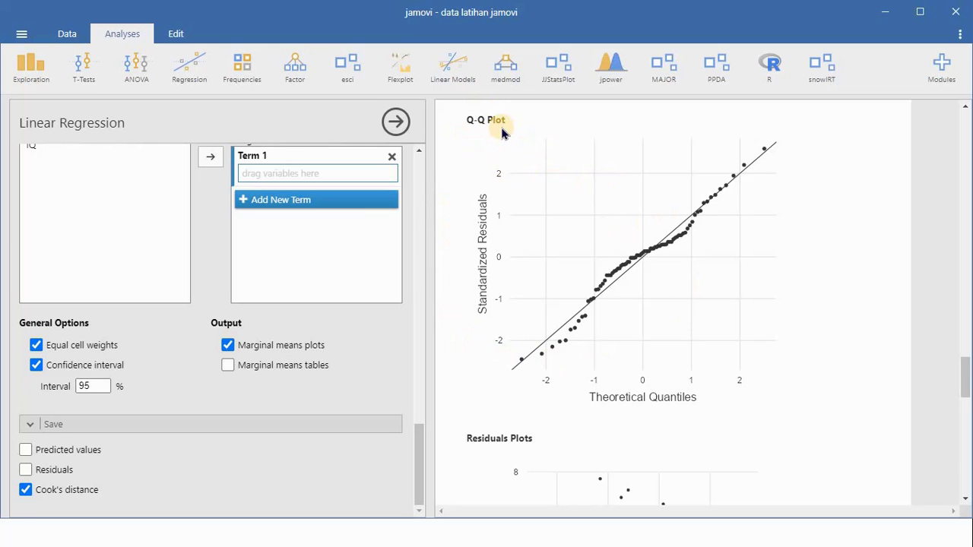
pyautogui.scroll(4, 502, 133)
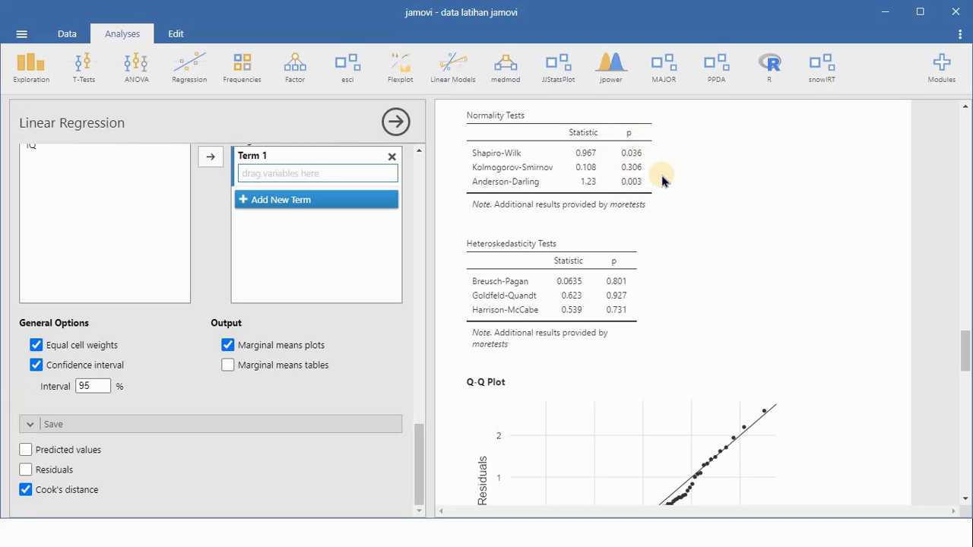
pyautogui.scroll(-1, 662, 180)
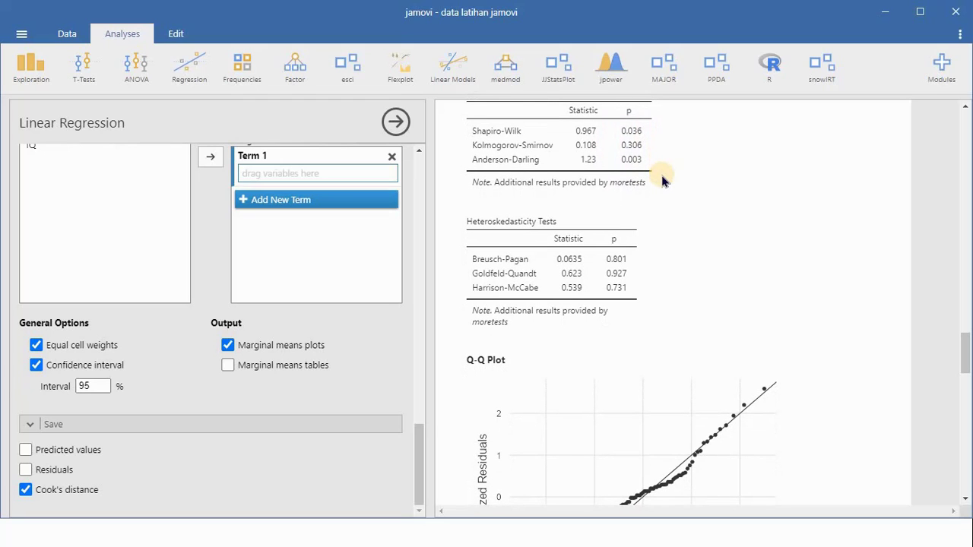
pyautogui.scroll(-5, 662, 180)
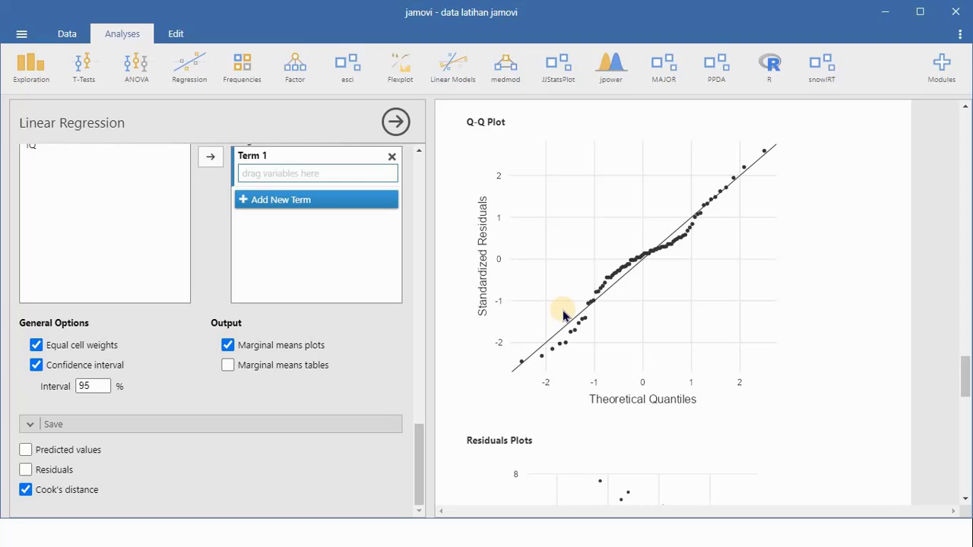
pyautogui.scroll(-1, 563, 315)
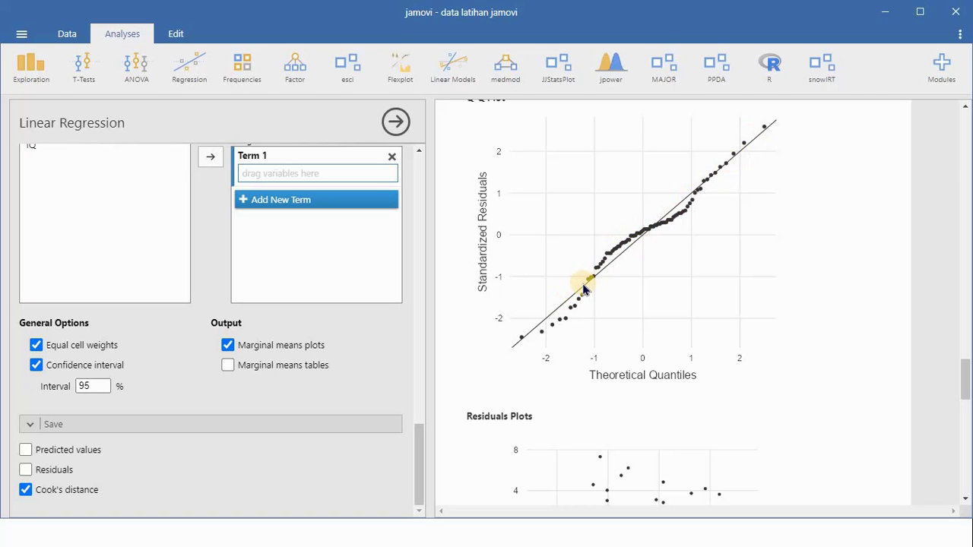
pyautogui.scroll(-6, 583, 289)
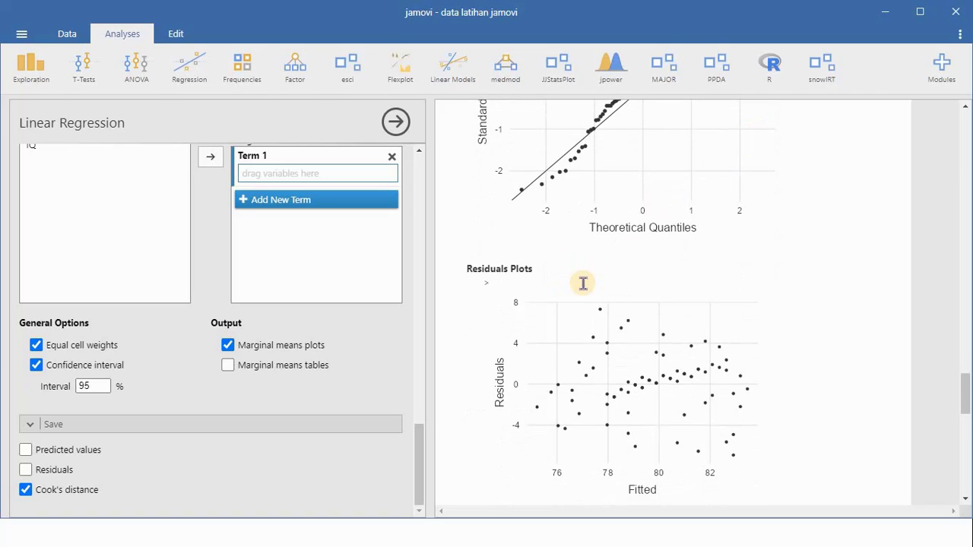
# - Examine the residuals plots against the fitted values, Prestasi and IQ, and return to the Q-Q plot
pyautogui.scroll(-3, 583, 288)
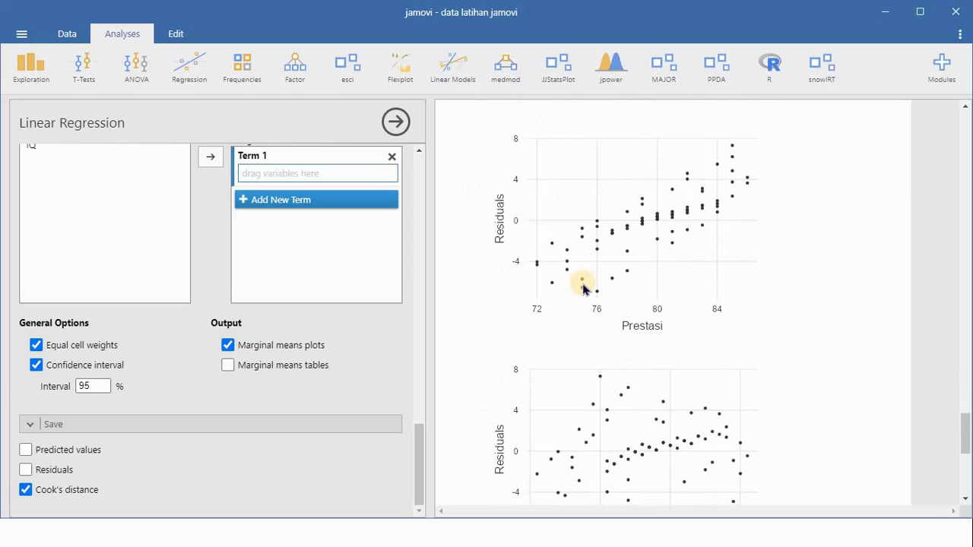
pyautogui.scroll(-2, 583, 288)
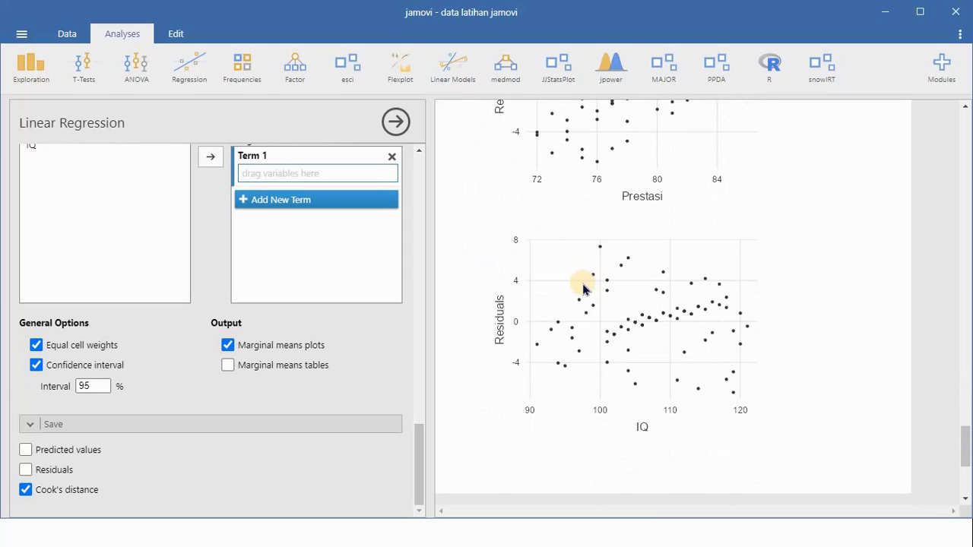
pyautogui.scroll(1, 584, 289)
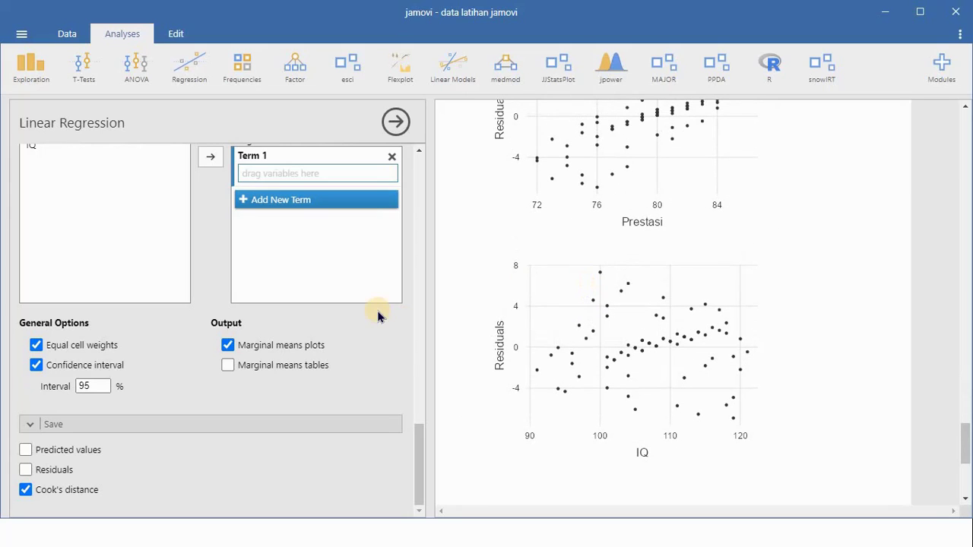
pyautogui.scroll(5, 715, 249)
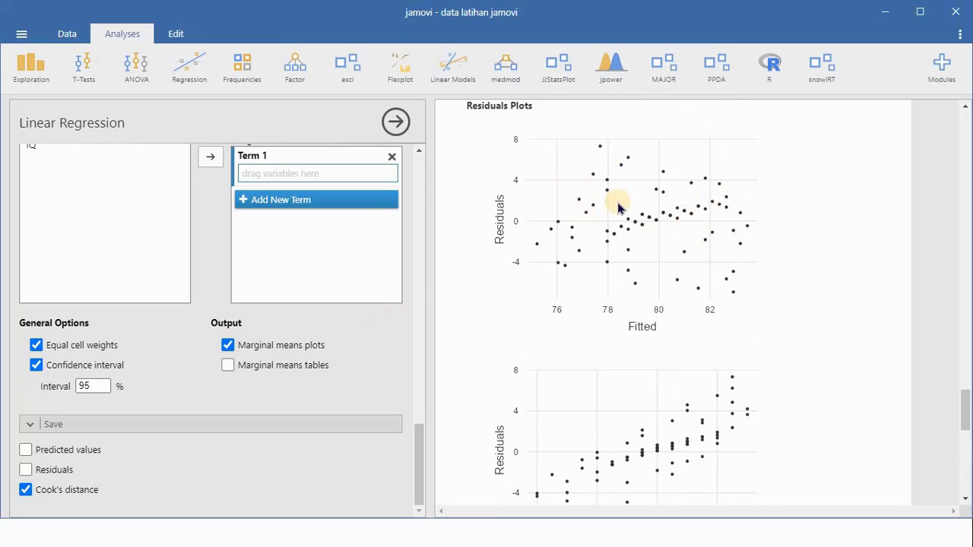
pyautogui.scroll(1, 615, 207)
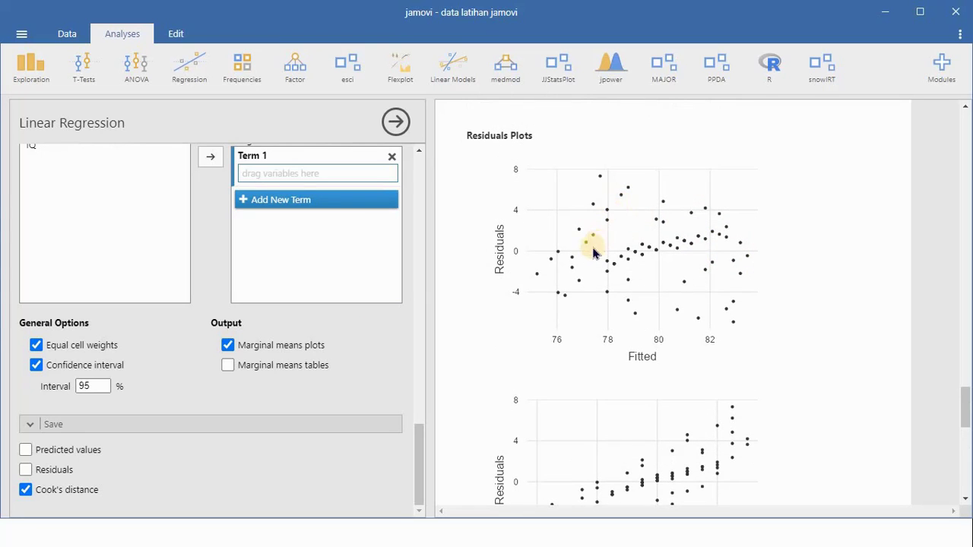
pyautogui.scroll(2, 589, 261)
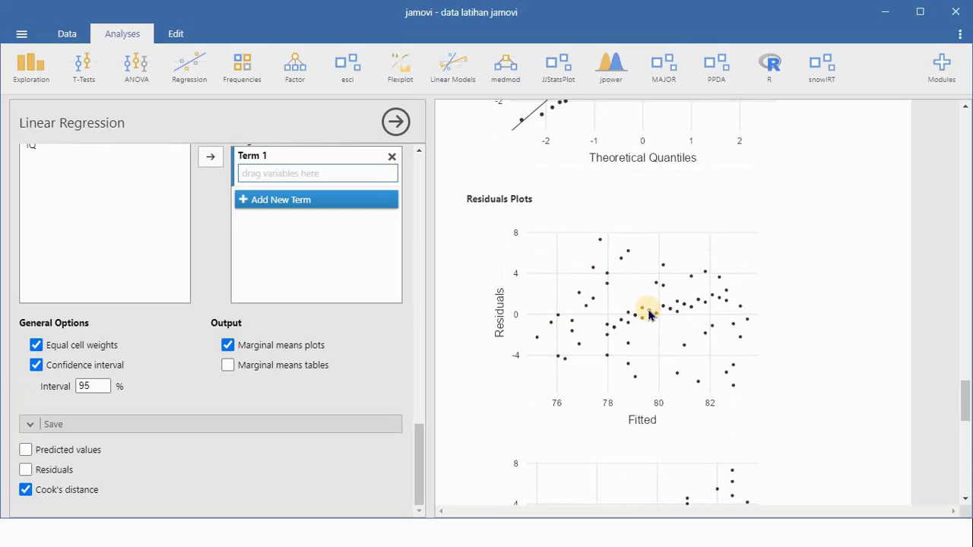
pyautogui.scroll(-10, 650, 314)
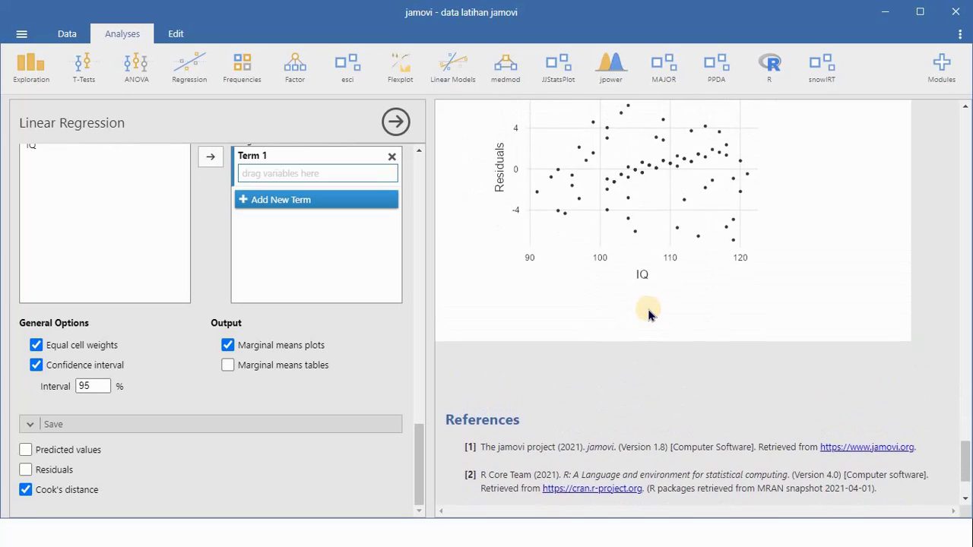
pyautogui.scroll(10, 648, 311)
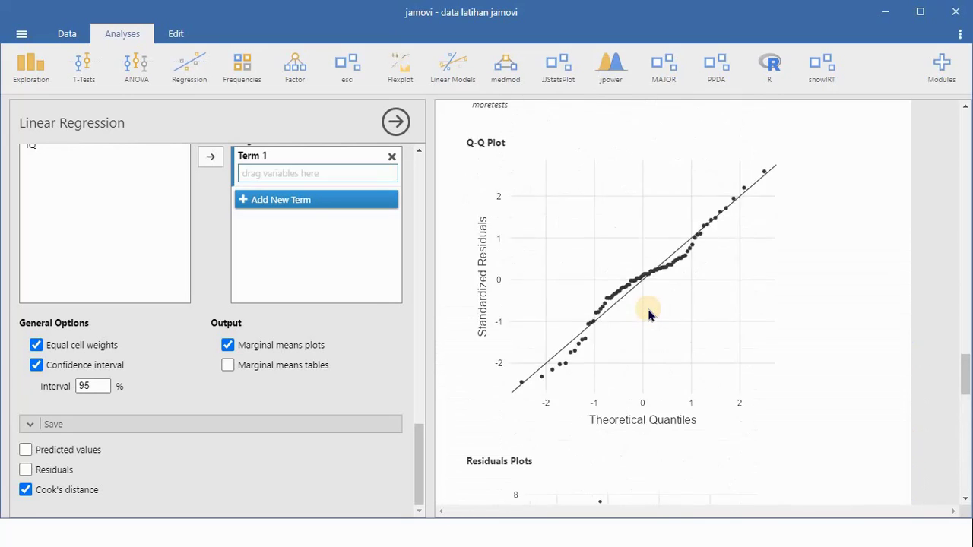